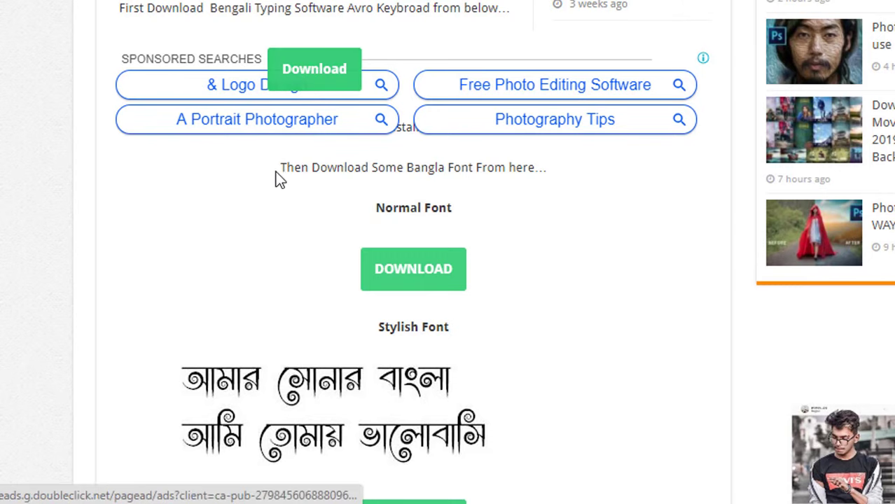
- Open the article's download link for the Avro Keyboard software in a new tab and switch to that page
{"action": "scroll", "coordinate": [277, 175], "scroll_direction": "down", "scroll_amount": 5}
{"action": "scroll", "coordinate": [277, 175], "scroll_direction": "up", "scroll_amount": 15}
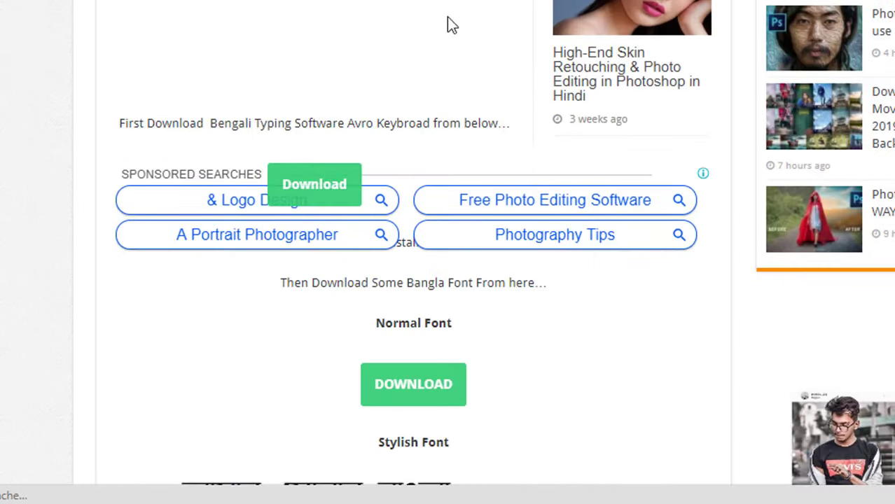
{"action": "right_click", "coordinate": [333, 183]}
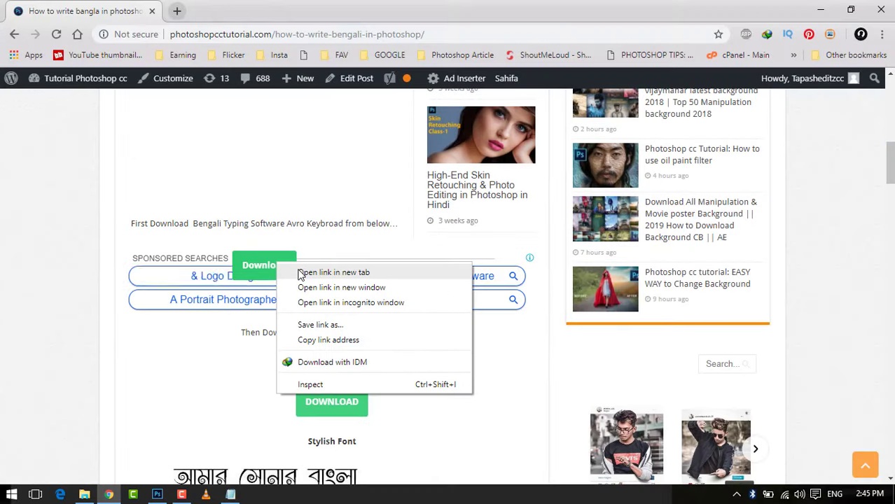
{"action": "left_click", "coordinate": [365, 195]}
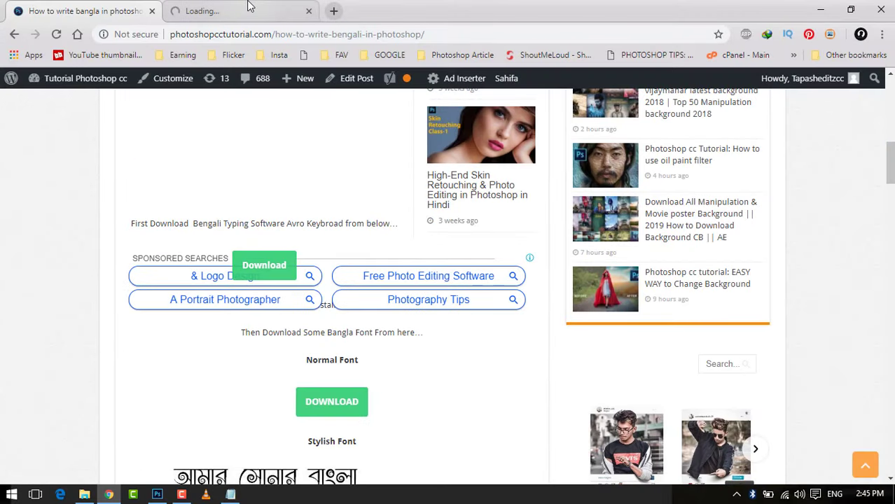
{"action": "left_click", "coordinate": [249, 5]}
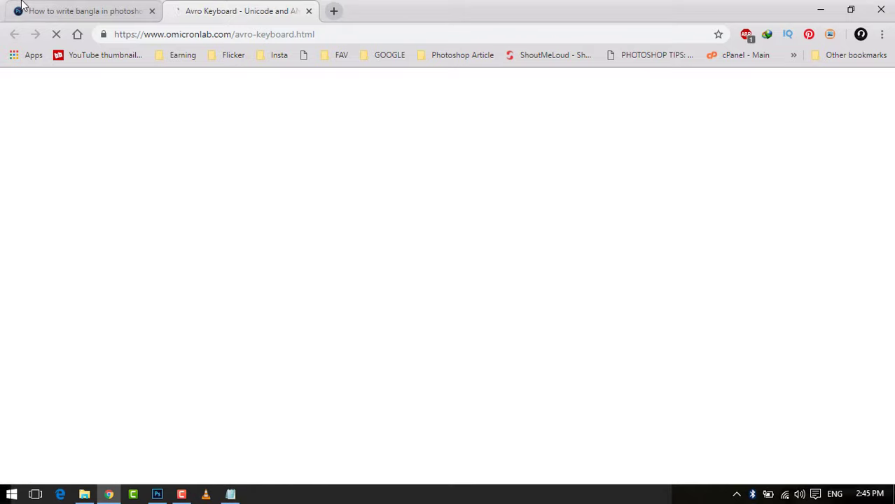
{"action": "left_click", "coordinate": [158, 6]}
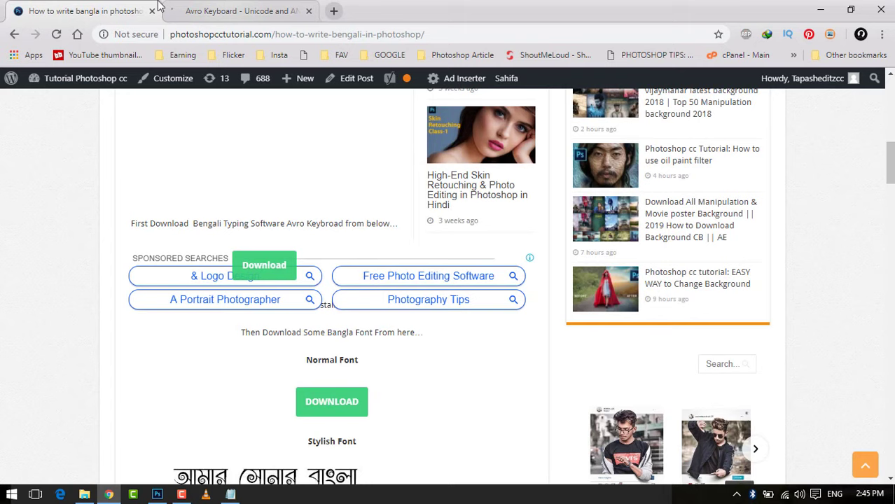
{"action": "left_click", "coordinate": [233, 7]}
- Go to the Avro Keyboard download page and start downloading the version 5.5.0 installer
{"action": "scroll", "coordinate": [242, 222], "scroll_direction": "down", "scroll_amount": 5}
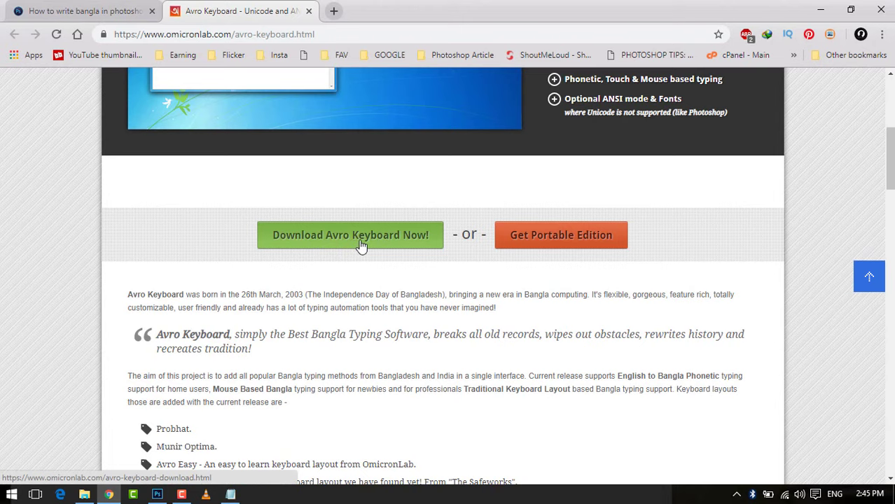
{"action": "left_click", "coordinate": [340, 245]}
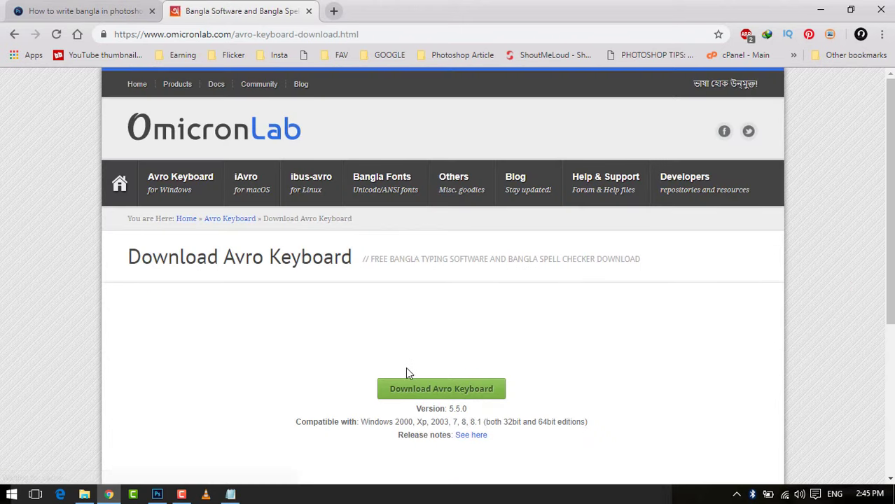
{"action": "scroll", "coordinate": [409, 375], "scroll_direction": "down", "scroll_amount": 1}
{"action": "left_click", "coordinate": [460, 322]}
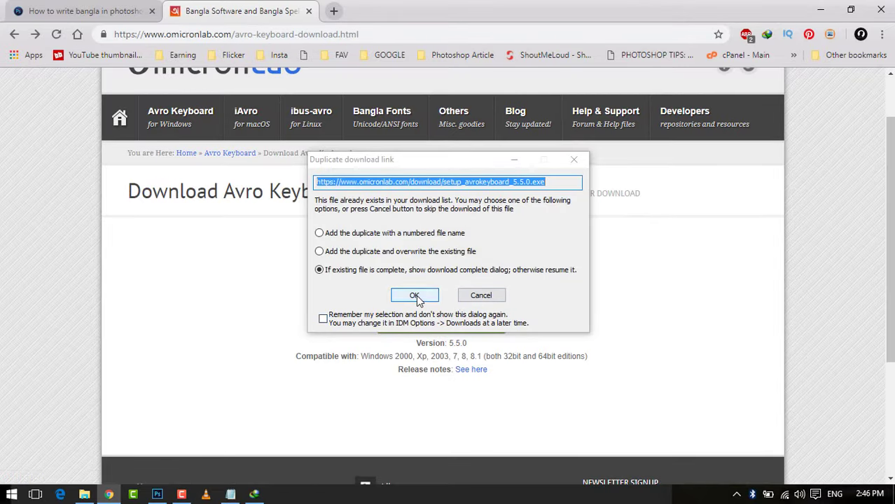
- Accept showing the download-complete dialog for the existing file and open setup_avrokeyboard_5.5.0.exe
{"action": "left_click", "coordinate": [414, 294]}
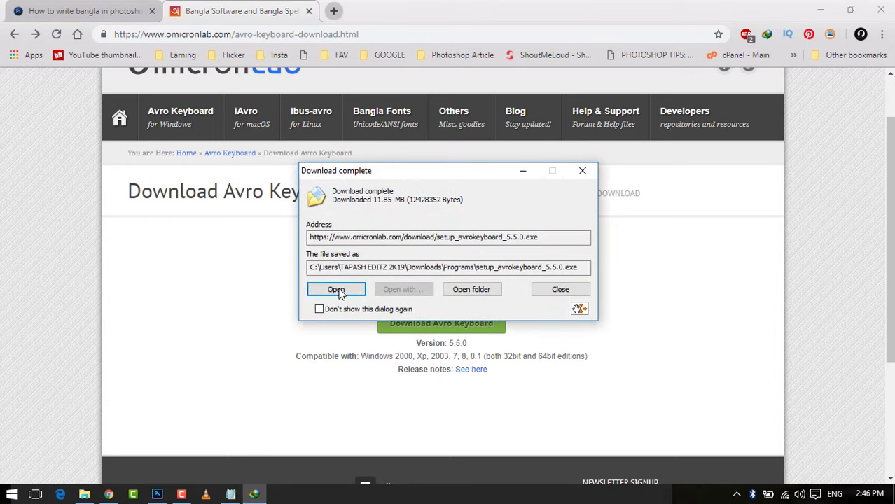
{"action": "left_click_drag", "start_coordinate": [392, 172], "coordinate": [441, 154]}
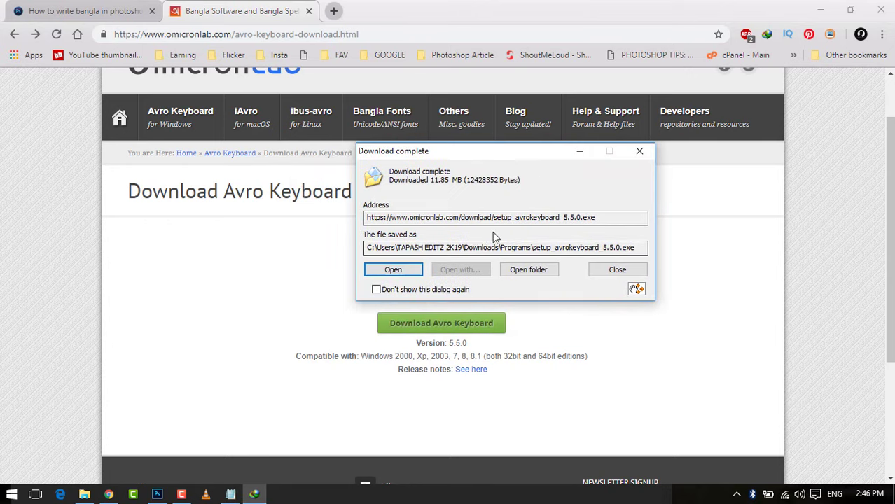
{"action": "left_click", "coordinate": [404, 273]}
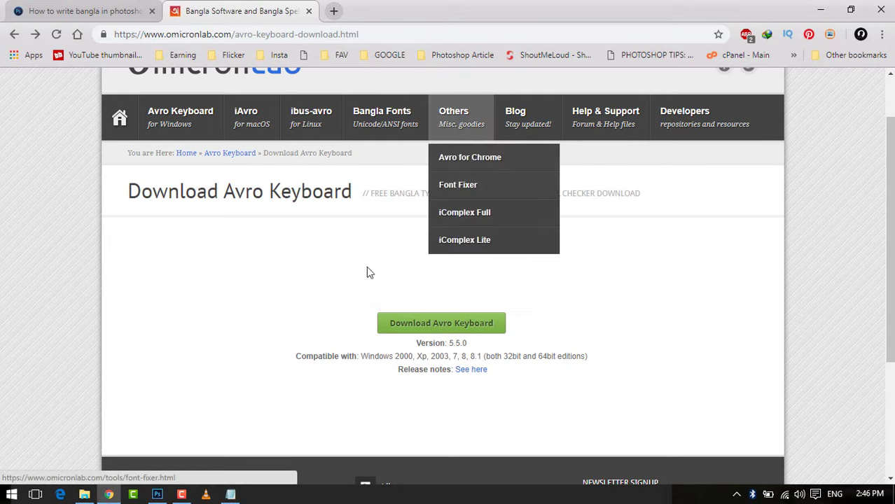
- Return to the Bengali typing article and open the Normal Font and Stylish Font download links in new tabs
{"action": "left_click", "coordinate": [126, 10]}
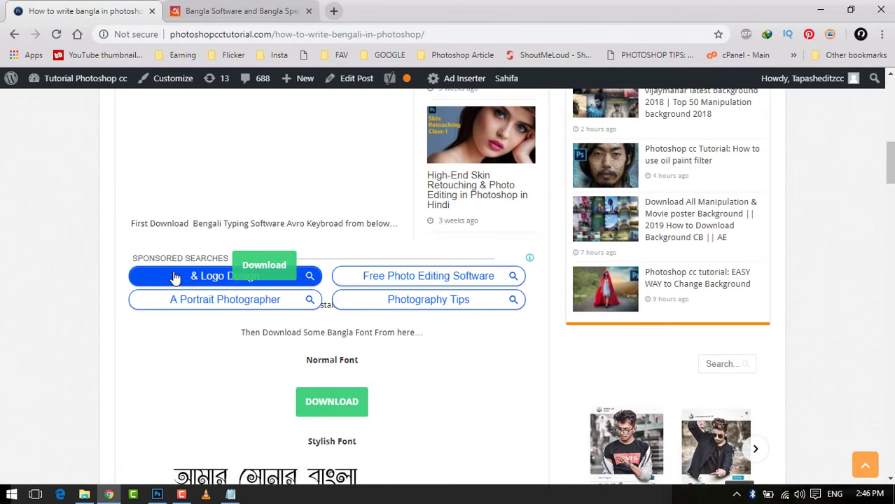
{"action": "scroll", "coordinate": [332, 357], "scroll_direction": "down", "scroll_amount": 3}
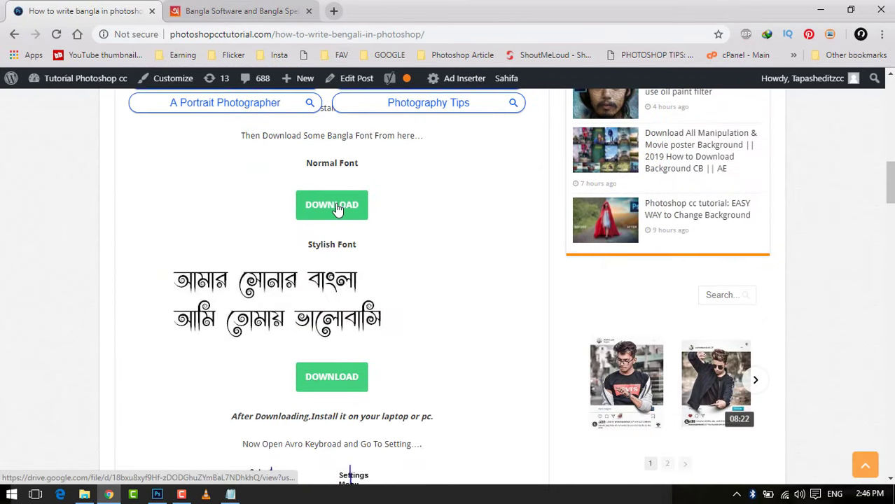
{"action": "scroll", "coordinate": [336, 214], "scroll_direction": "up", "scroll_amount": 1}
{"action": "scroll", "coordinate": [294, 216], "scroll_direction": "up", "scroll_amount": 1}
{"action": "left_click_drag", "start_coordinate": [250, 213], "coordinate": [337, 217]}
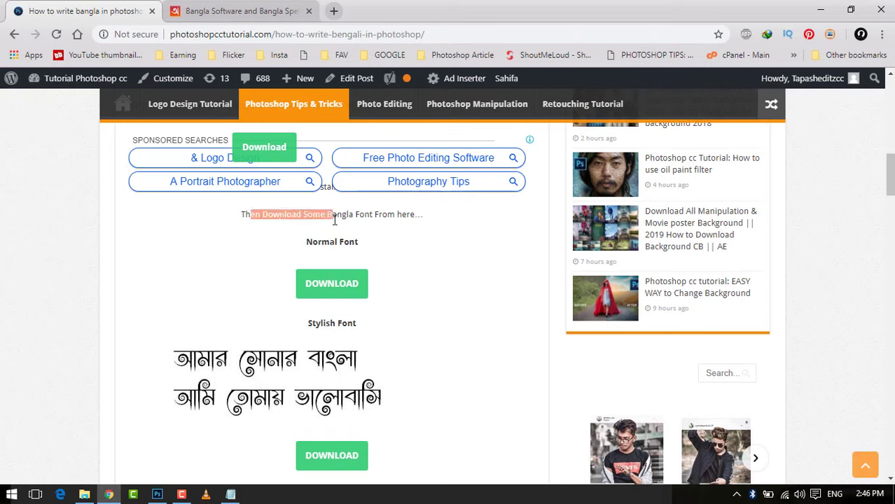
{"action": "left_click", "coordinate": [338, 238]}
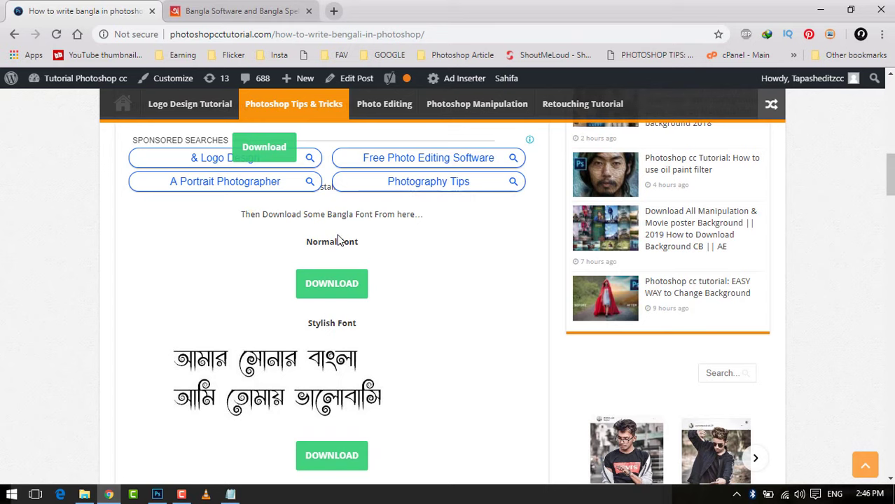
{"action": "right_click", "coordinate": [344, 290]}
{"action": "key", "text": "Escape"}
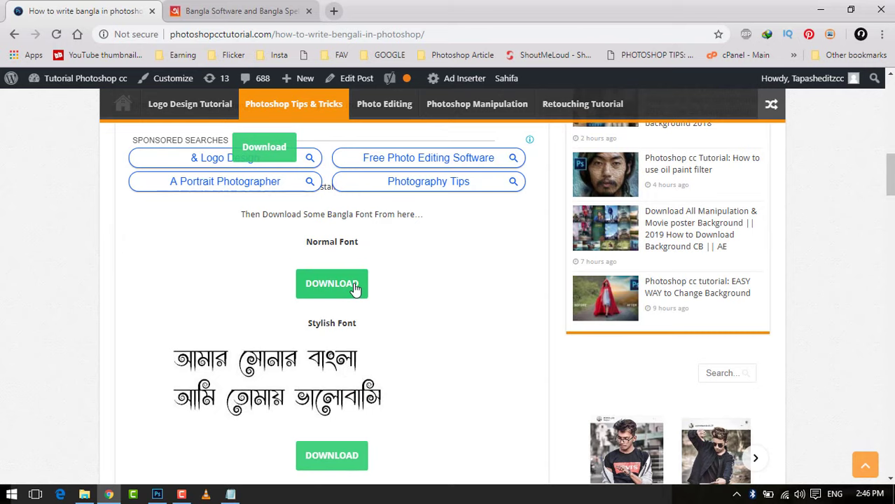
{"action": "scroll", "coordinate": [360, 139], "scroll_direction": "down", "scroll_amount": 2}
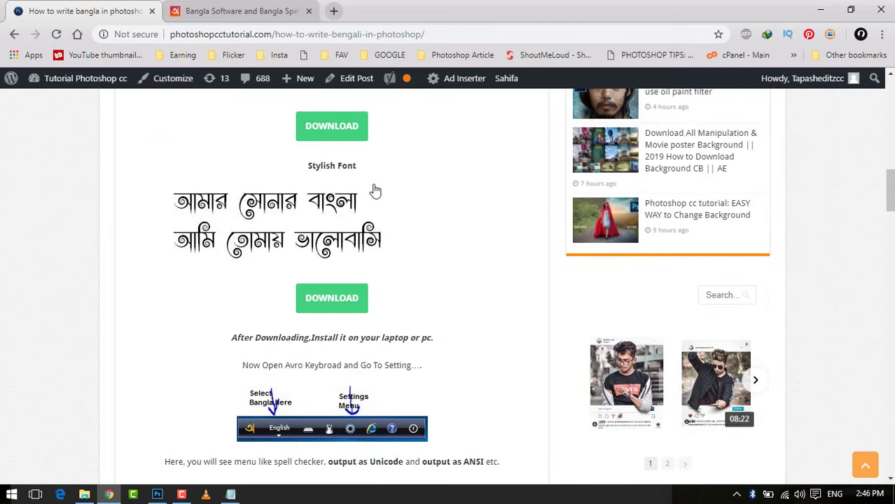
{"action": "middle_click", "coordinate": [339, 212]}
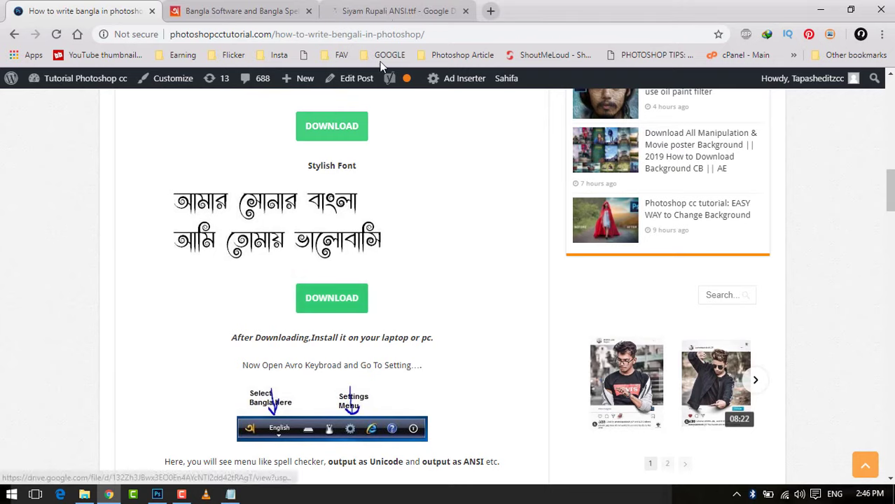
{"action": "right_click", "coordinate": [336, 300]}
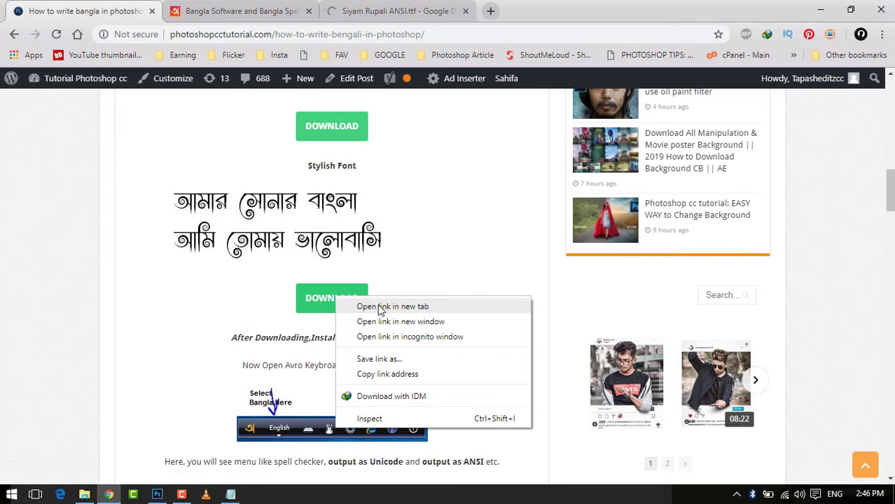
{"action": "left_click", "coordinate": [380, 307]}
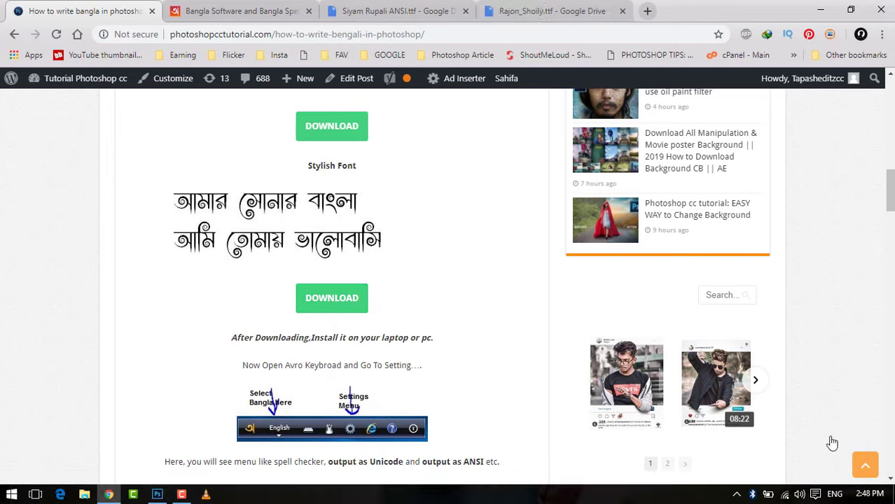
- Download the font files Siyam Rupali ANSI.ttf and Rajon_Shoily.ttf from their Google Drive pages
{"action": "left_click", "coordinate": [416, 14]}
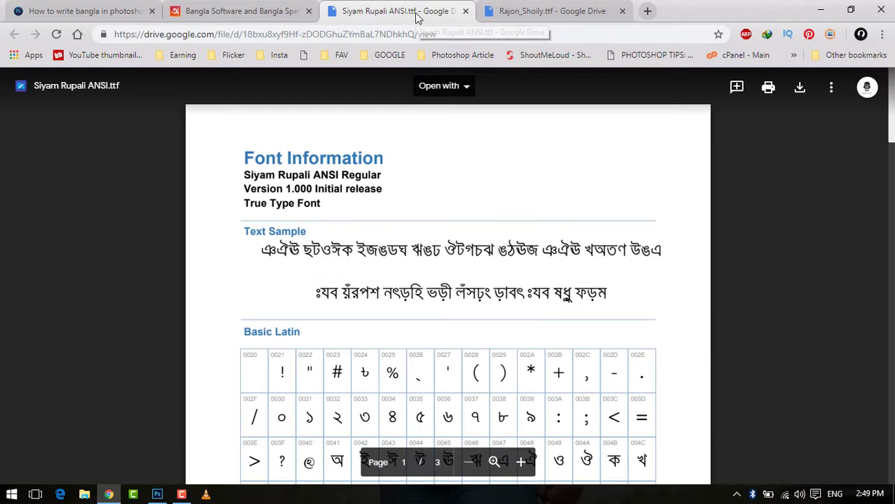
{"action": "left_click", "coordinate": [801, 89]}
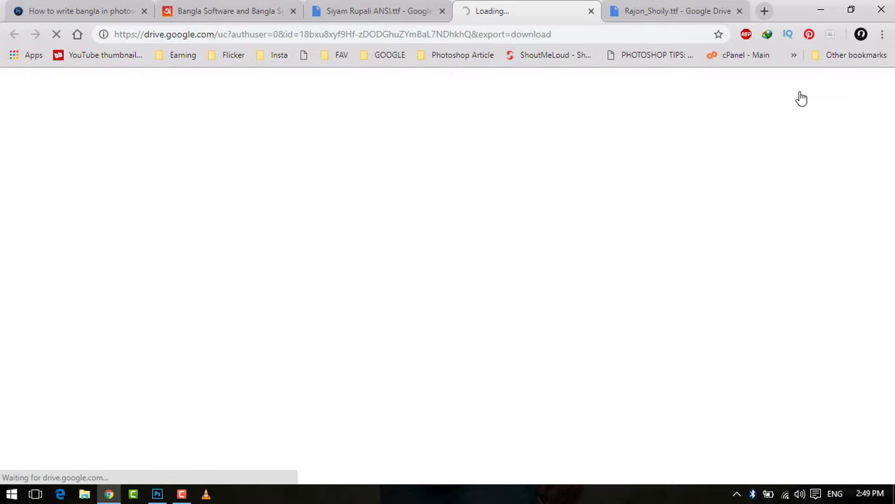
{"action": "left_click", "coordinate": [651, 8]}
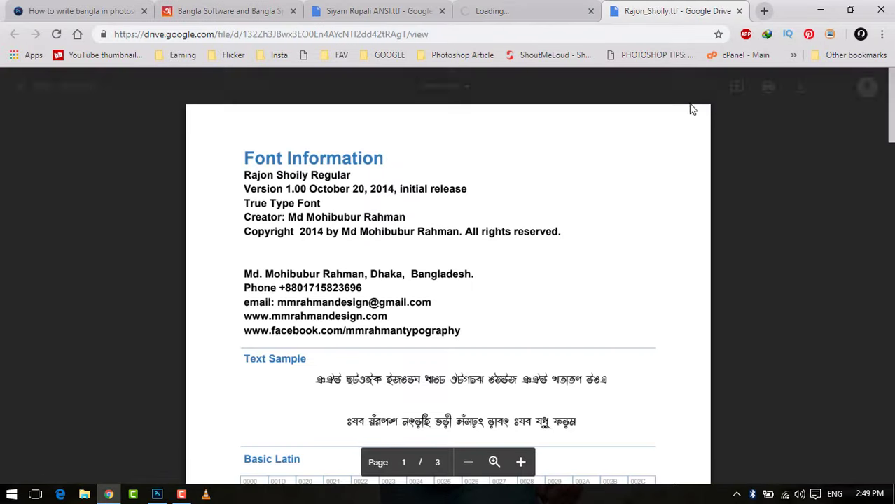
{"action": "left_click", "coordinate": [800, 87]}
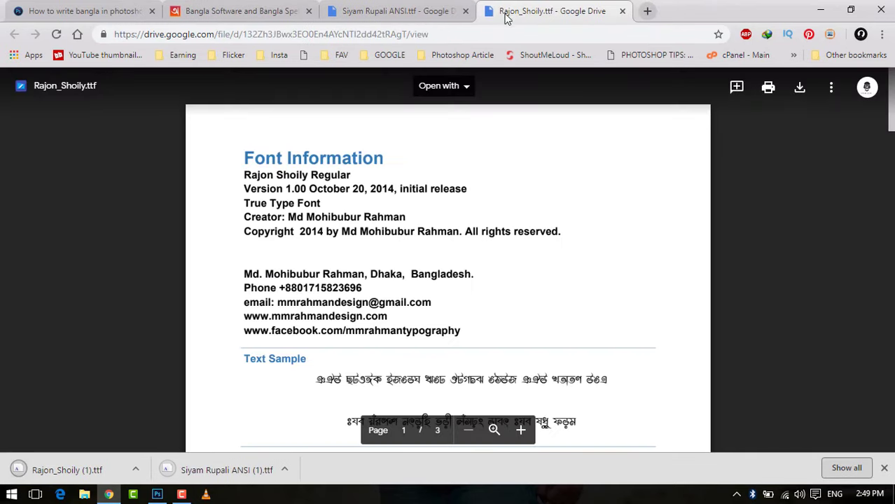
- Close both Google Drive font pages and the Avro Keyboard download page, leaving only the article open
{"action": "left_click", "coordinate": [475, 12]}
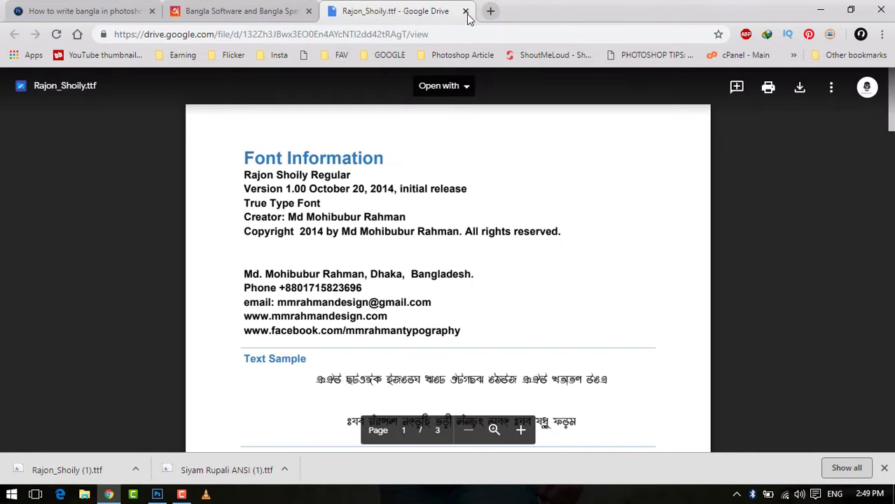
{"action": "left_click", "coordinate": [475, 11]}
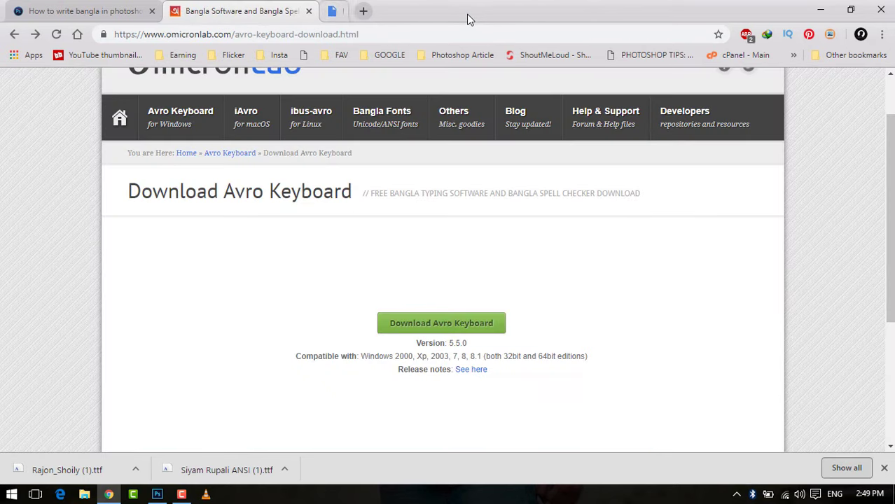
{"action": "left_click", "coordinate": [309, 11]}
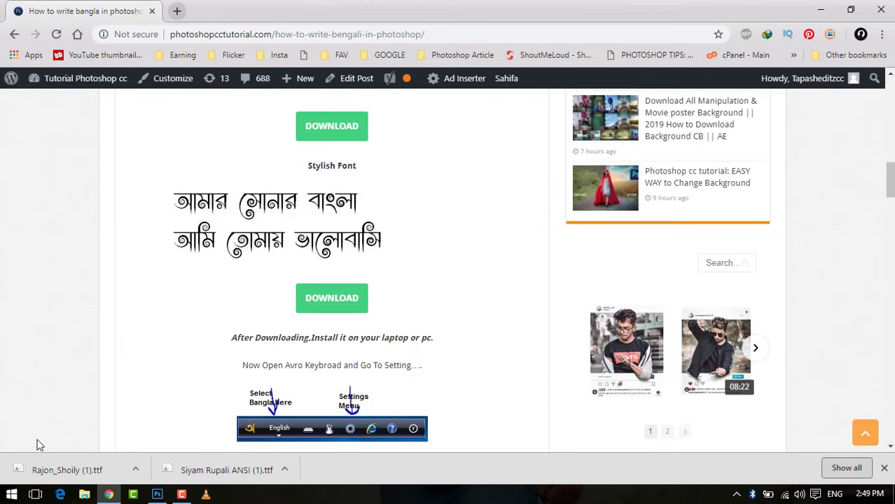
- Install the Siyam Rupali ANSI font from its downloaded file and close the font preview
{"action": "left_click", "coordinate": [201, 470]}
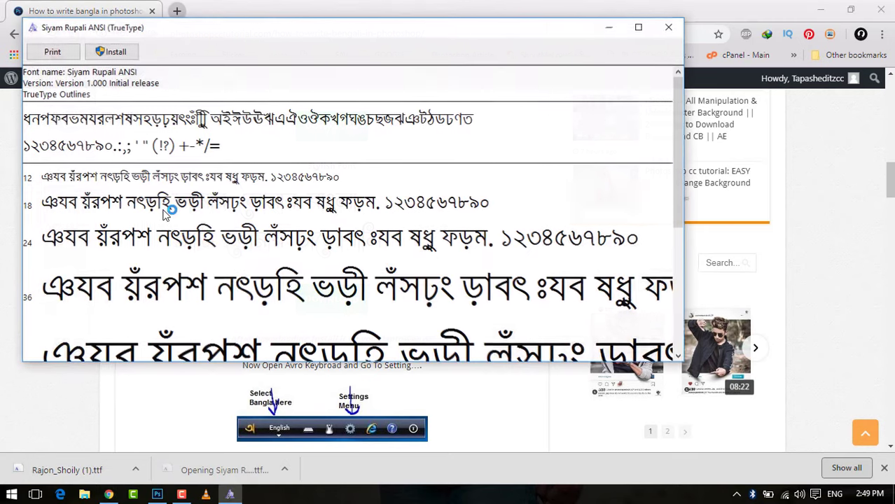
{"action": "left_click", "coordinate": [119, 55]}
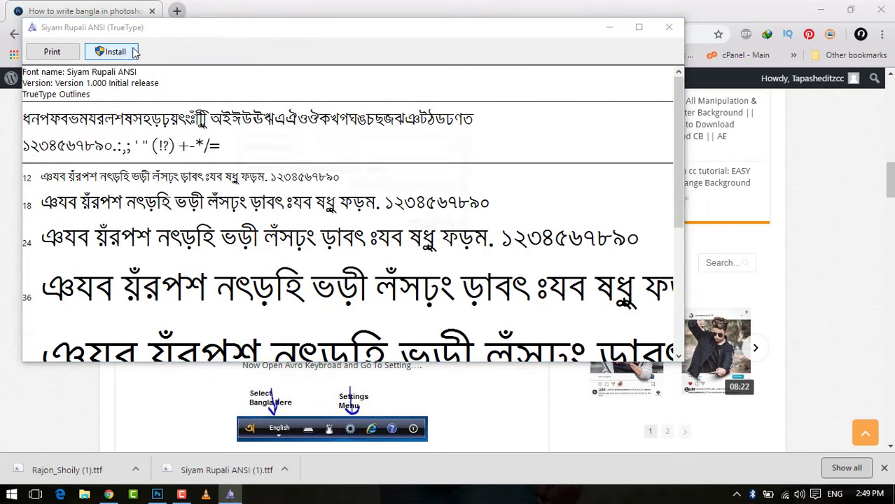
{"action": "left_click", "coordinate": [473, 256]}
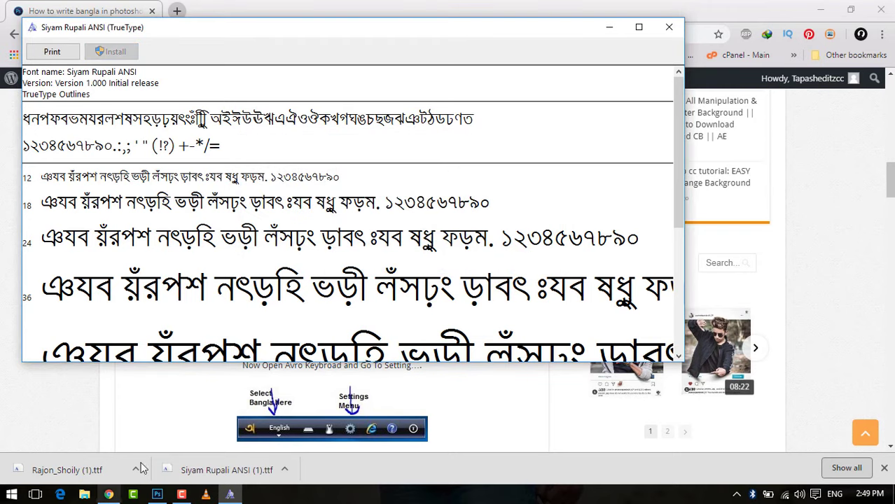
{"action": "left_click", "coordinate": [668, 27]}
- Install the downloaded Rajon Shoily font, replacing the existing copy, and close the font preview and the browser
{"action": "left_click", "coordinate": [66, 470]}
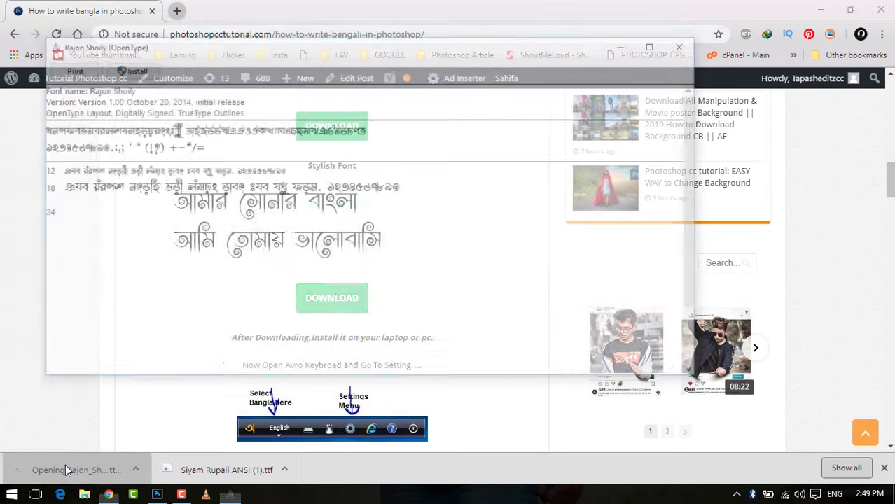
{"action": "left_click", "coordinate": [143, 75]}
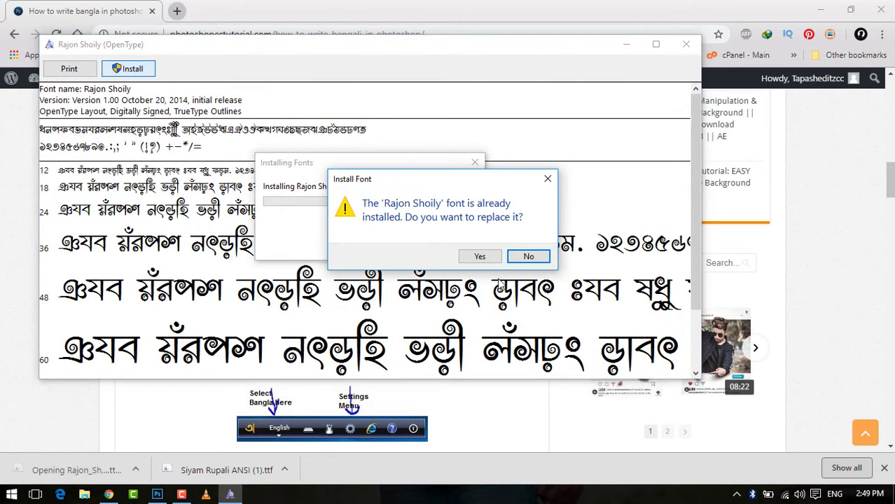
{"action": "left_click", "coordinate": [481, 256]}
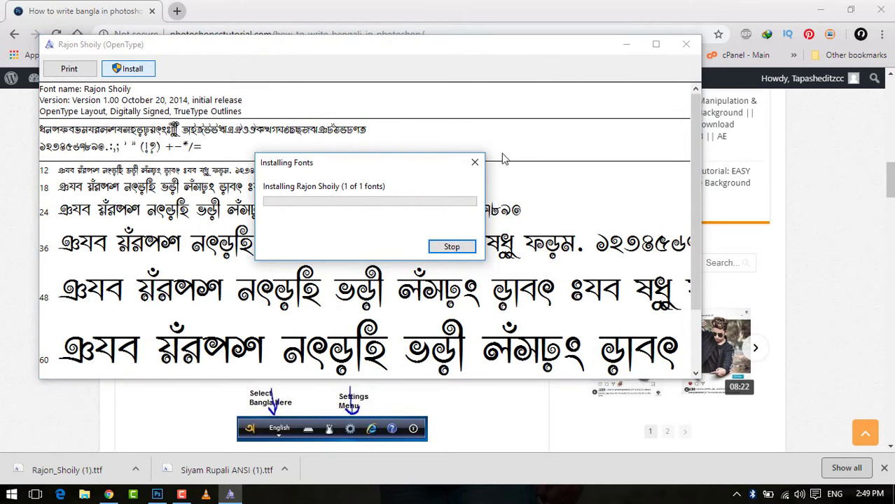
{"action": "left_click", "coordinate": [686, 44]}
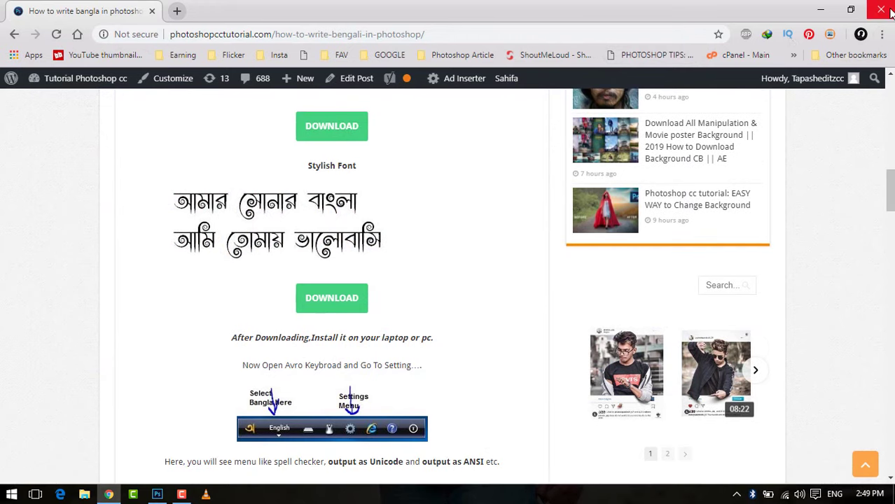
{"action": "left_click", "coordinate": [888, 11]}
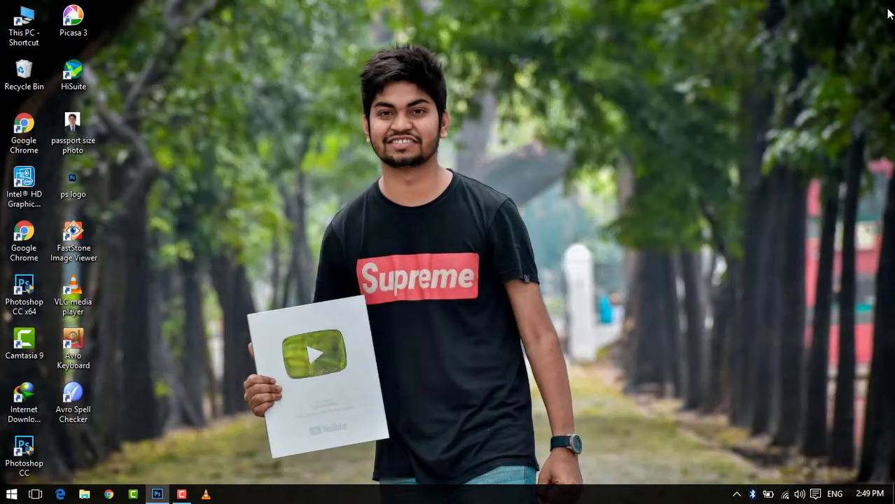
- Launch the setup_avrokeyboard_5.5.0 installer from the Programs folder inside Downloads
{"action": "left_click", "coordinate": [35, 35]}
{"action": "double_click", "coordinate": [42, 21]}
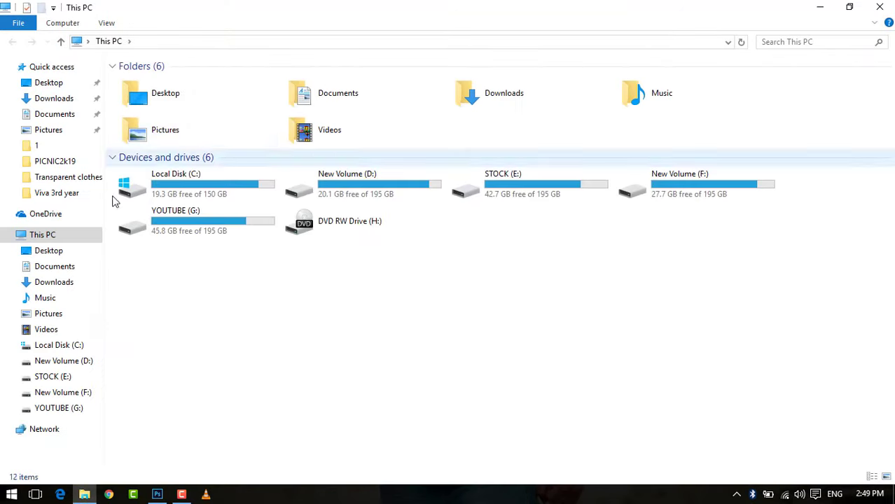
{"action": "left_click", "coordinate": [62, 283]}
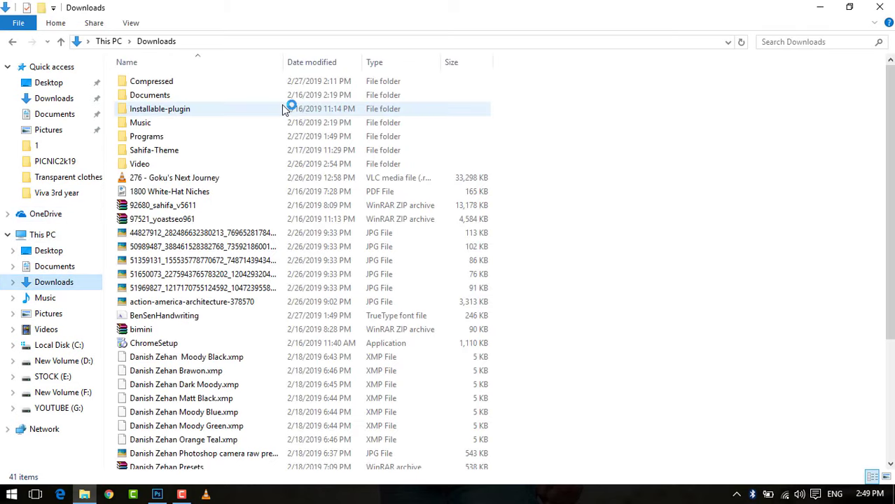
{"action": "double_click", "coordinate": [156, 139]}
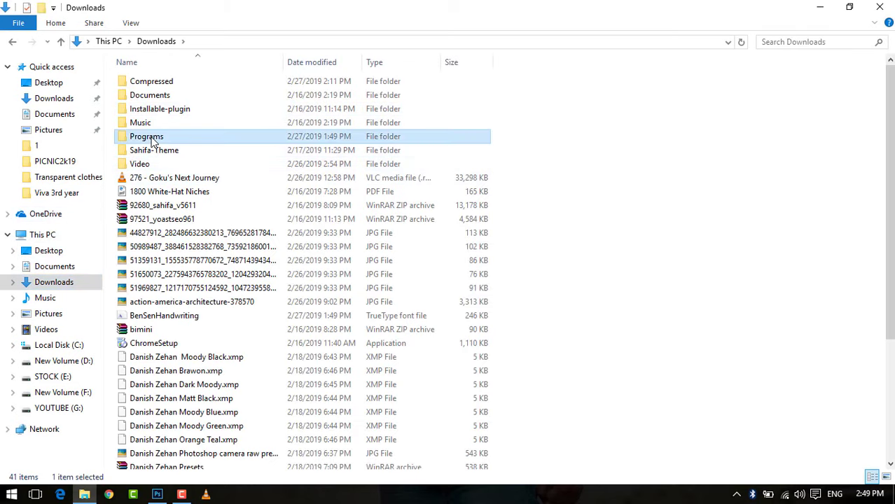
{"action": "left_click", "coordinate": [191, 84]}
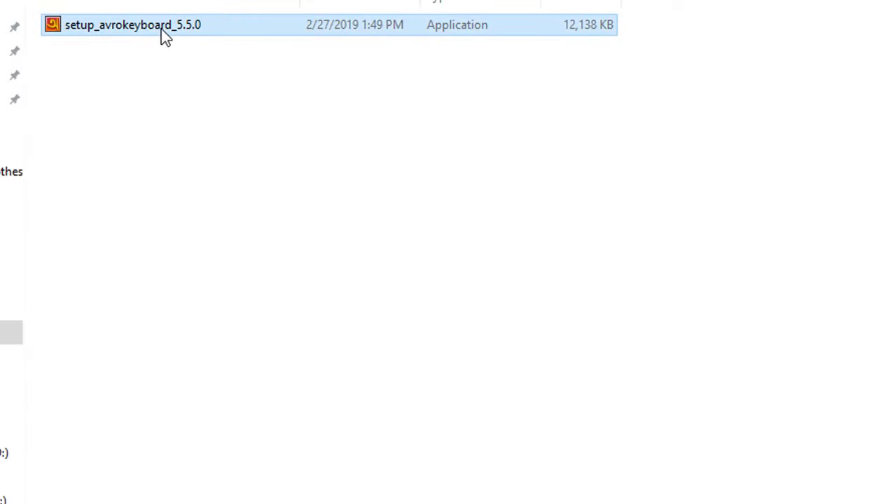
{"action": "right_click", "coordinate": [161, 29]}
{"action": "left_click", "coordinate": [189, 46]}
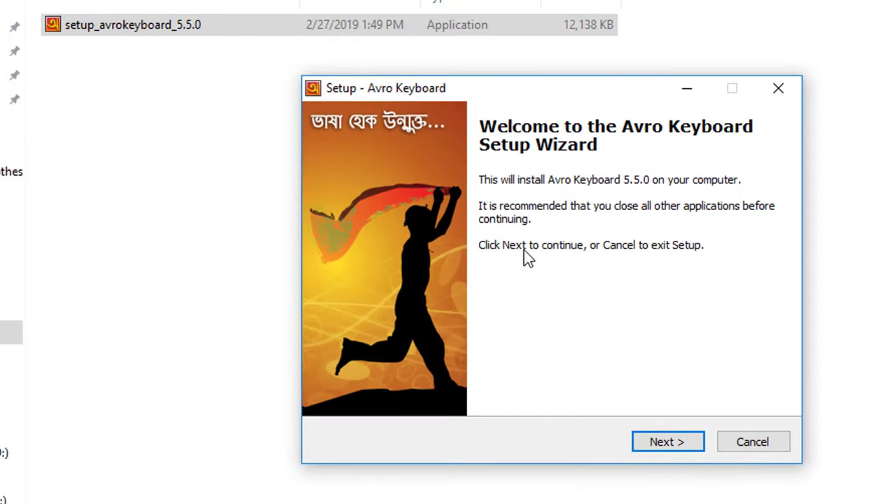
- Accept the licence, install Avro Keyboard 5.5.0 with the default options, and close the installer and the Programs folder
{"action": "left_click", "coordinate": [650, 435]}
{"action": "left_click", "coordinate": [349, 379]}
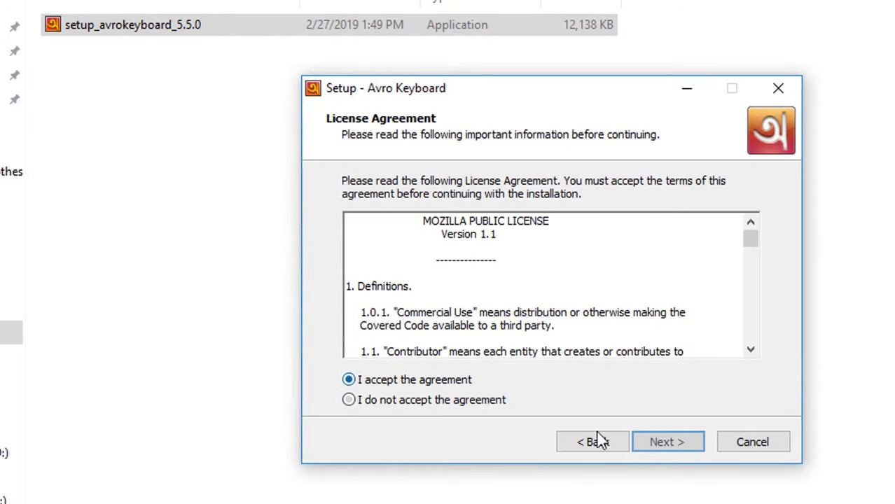
{"action": "left_click", "coordinate": [657, 444]}
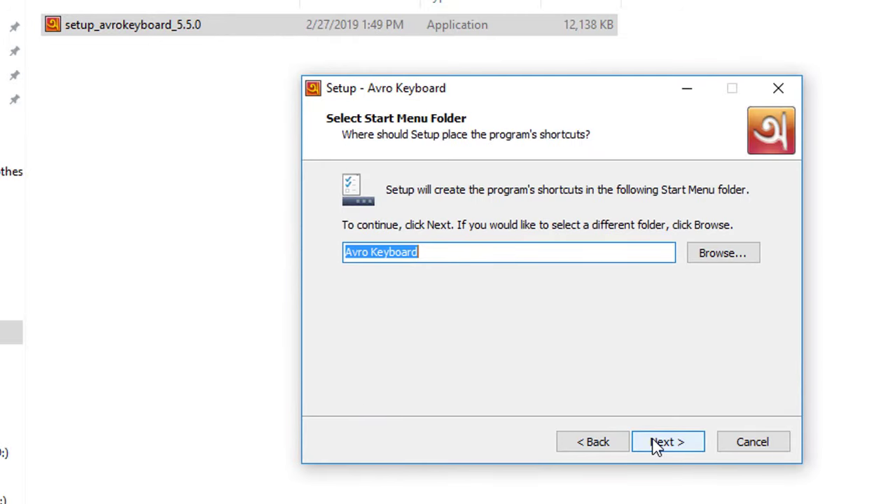
{"action": "left_click", "coordinate": [656, 449]}
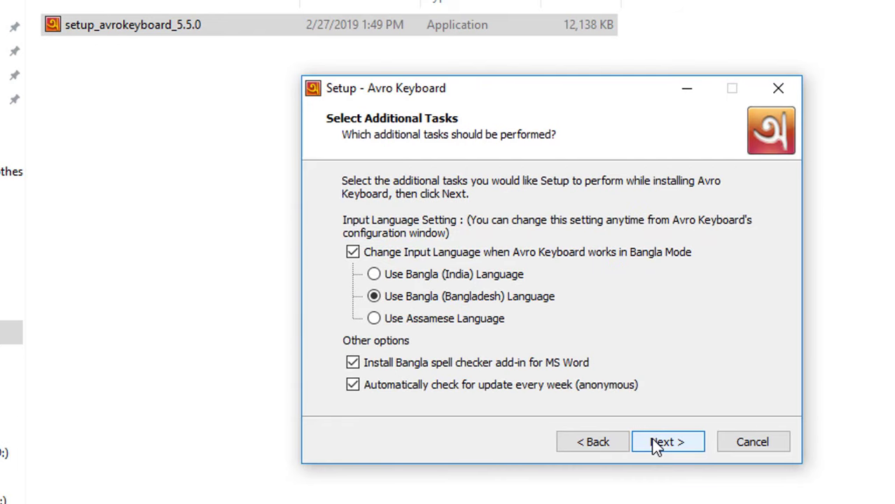
{"action": "left_click", "coordinate": [656, 448]}
{"action": "left_click", "coordinate": [656, 447]}
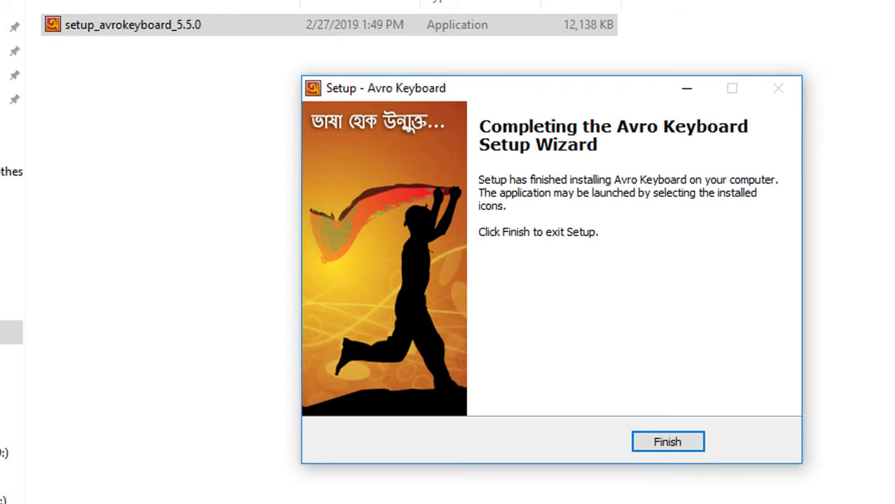
{"action": "left_click", "coordinate": [661, 445]}
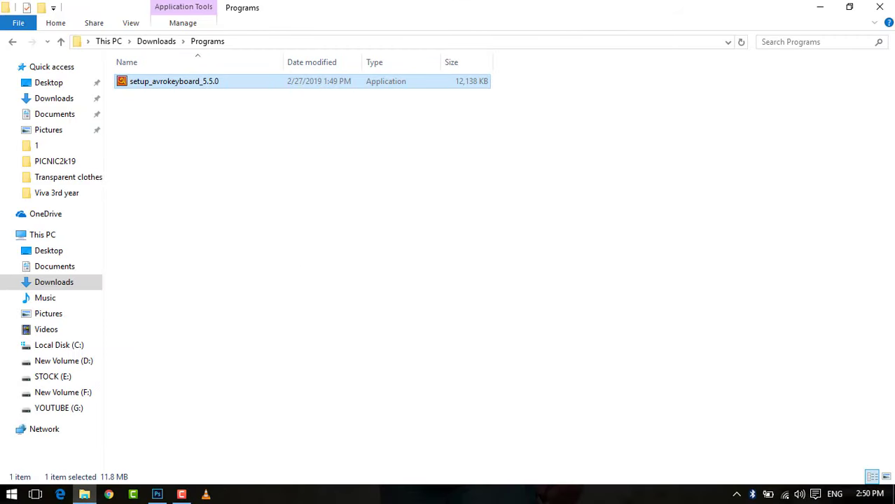
{"action": "left_click", "coordinate": [880, 7]}
{"action": "right_click", "coordinate": [625, 61]}
{"action": "left_click", "coordinate": [659, 98]}
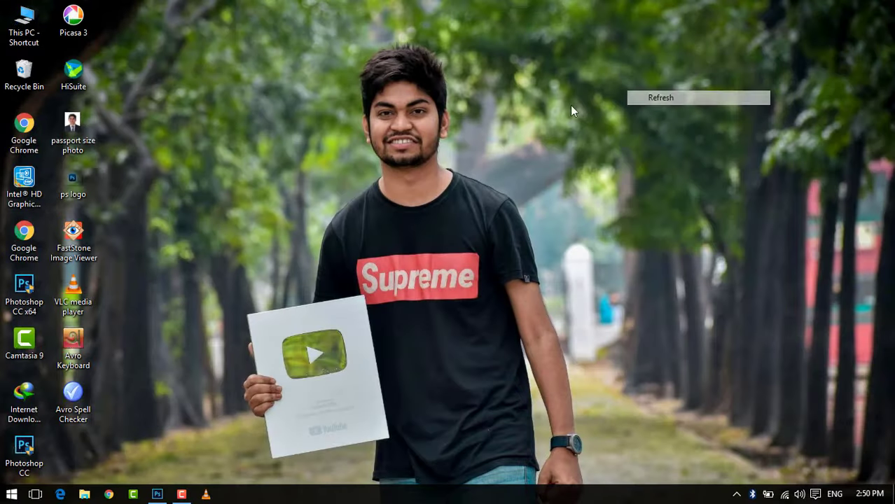
{"action": "right_click", "coordinate": [554, 107]}
{"action": "left_click", "coordinate": [564, 145]}
{"action": "right_click", "coordinate": [352, 119]}
{"action": "left_click", "coordinate": [378, 159]}
{"action": "right_click", "coordinate": [291, 113]}
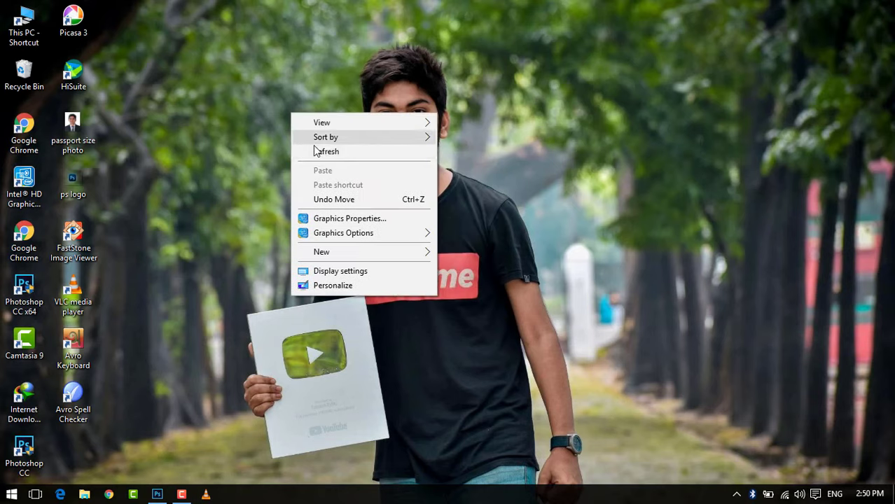
{"action": "left_click", "coordinate": [314, 150]}
{"action": "right_click", "coordinate": [287, 90]}
{"action": "left_click", "coordinate": [312, 127]}
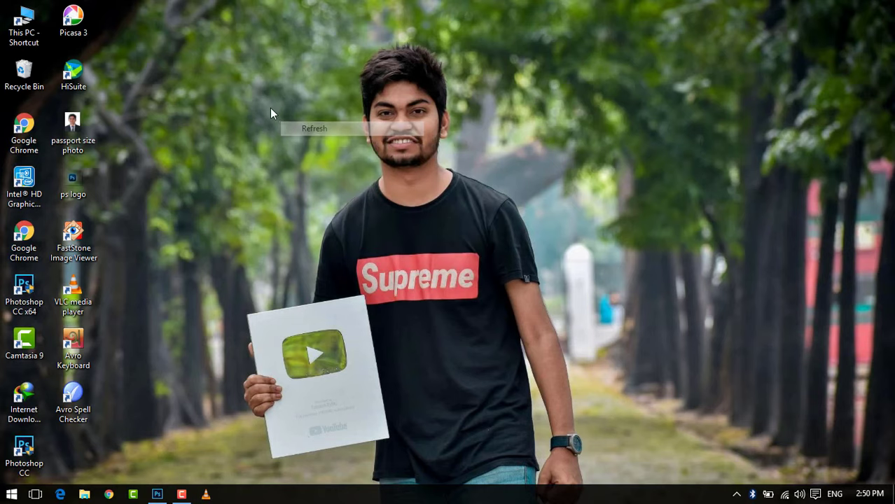
- Switch to Photoshop and turn off Enable Missing Glyph Protection in the Type preferences
{"action": "left_click", "coordinate": [157, 494]}
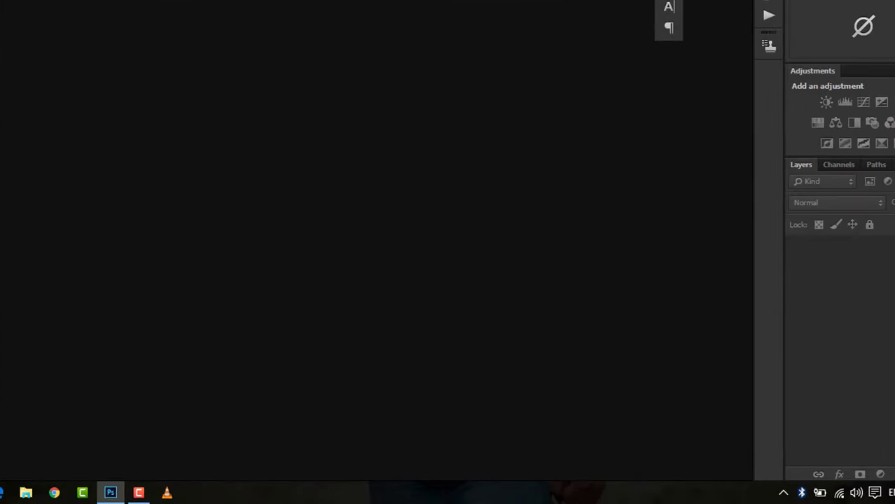
{"action": "left_click", "coordinate": [28, 0]}
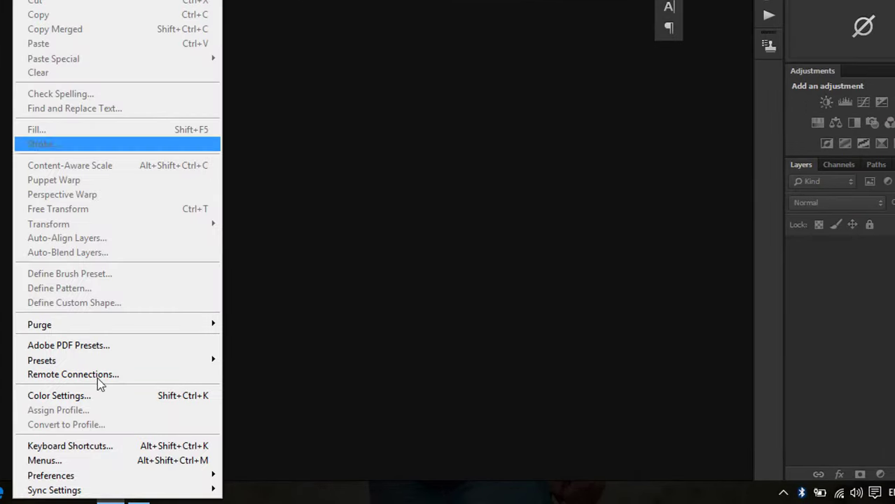
{"action": "mouse_move", "coordinate": [105, 475]}
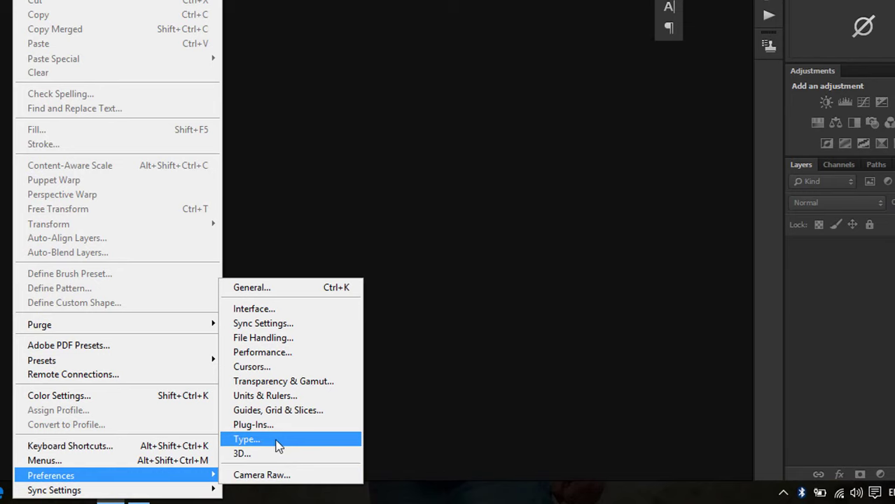
{"action": "left_click", "coordinate": [280, 441]}
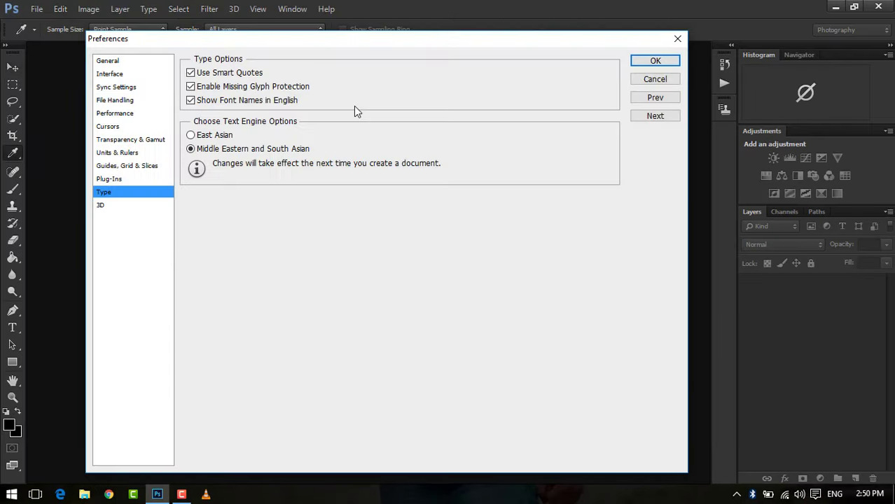
{"action": "left_click", "coordinate": [191, 87]}
{"action": "left_click", "coordinate": [675, 61]}
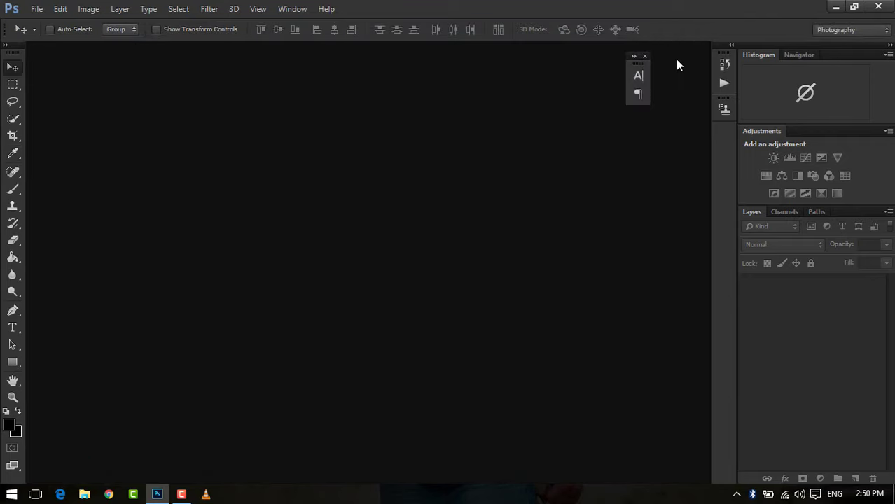
- Start Avro Keyboard from the list of all installed apps and return to Photoshop
{"action": "left_click", "coordinate": [5, 498]}
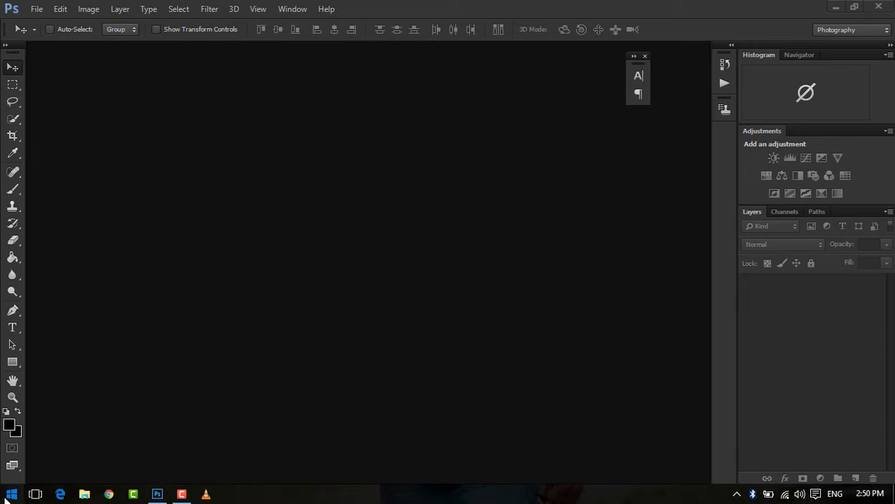
{"action": "left_click", "coordinate": [12, 496]}
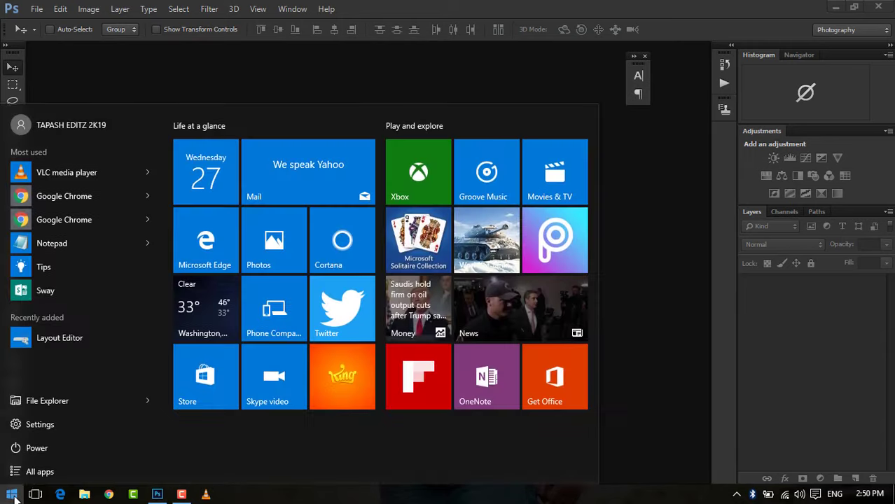
{"action": "left_click", "coordinate": [56, 469]}
{"action": "scroll", "coordinate": [66, 354], "scroll_direction": "down", "scroll_amount": 2}
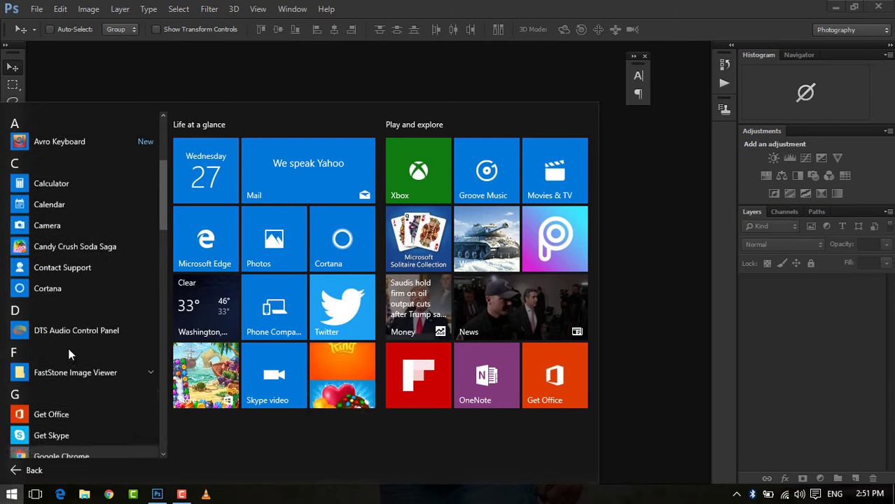
{"action": "scroll", "coordinate": [68, 305], "scroll_direction": "up", "scroll_amount": 1}
{"action": "left_click", "coordinate": [81, 237]}
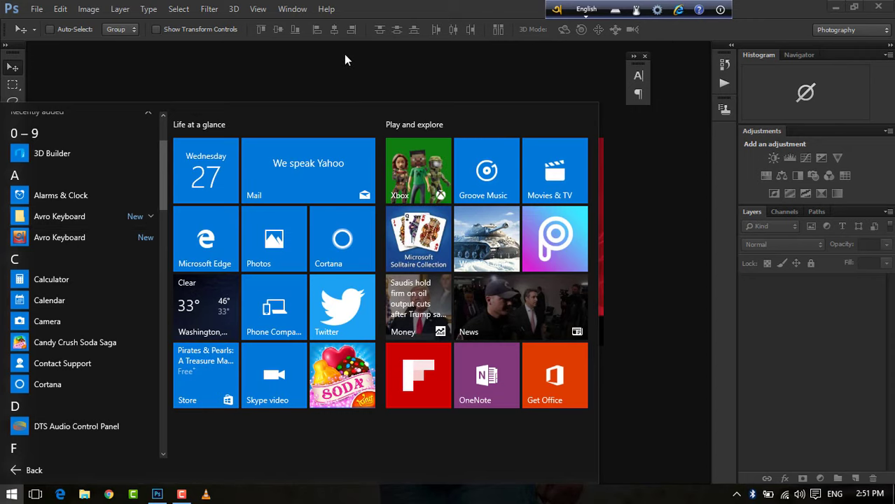
{"action": "left_click", "coordinate": [415, 73]}
- Set Avro Keyboard's output to ANSI despite the warning and switch its typing language to Bangla
{"action": "left_click", "coordinate": [658, 11]}
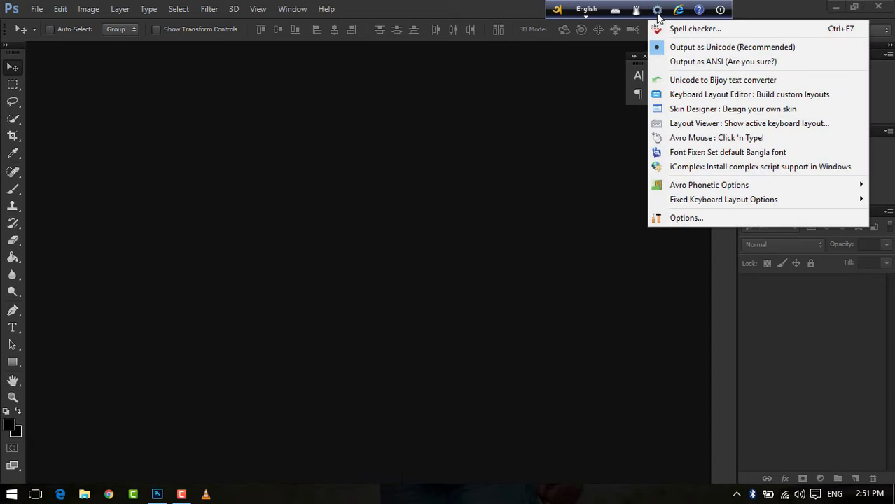
{"action": "left_click", "coordinate": [756, 63]}
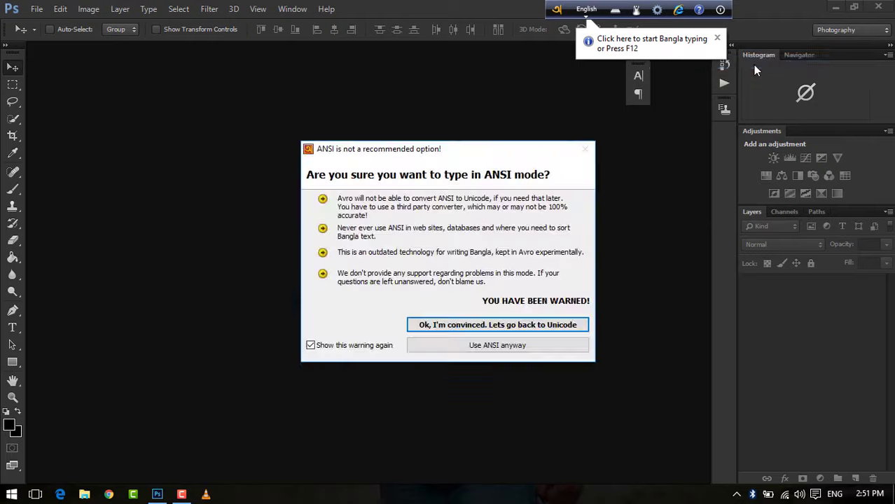
{"action": "left_click", "coordinate": [500, 349]}
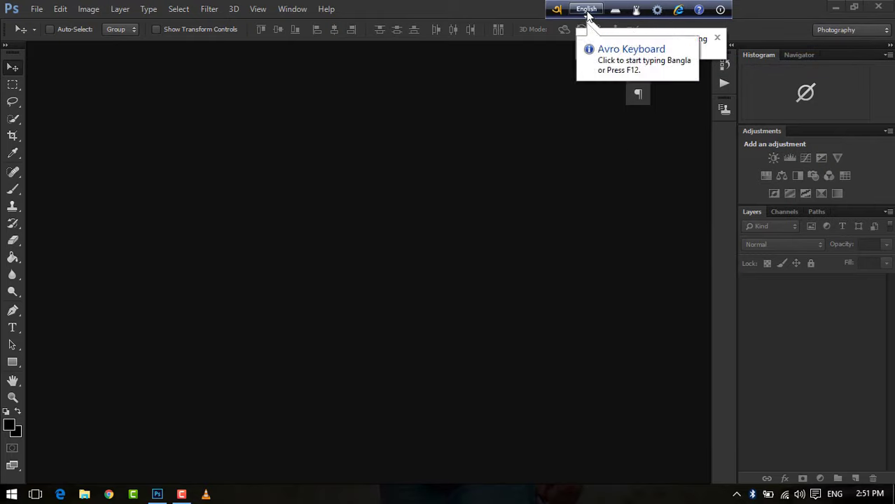
{"action": "left_click", "coordinate": [587, 9]}
{"action": "left_click", "coordinate": [36, 9]}
{"action": "left_click", "coordinate": [52, 32]}
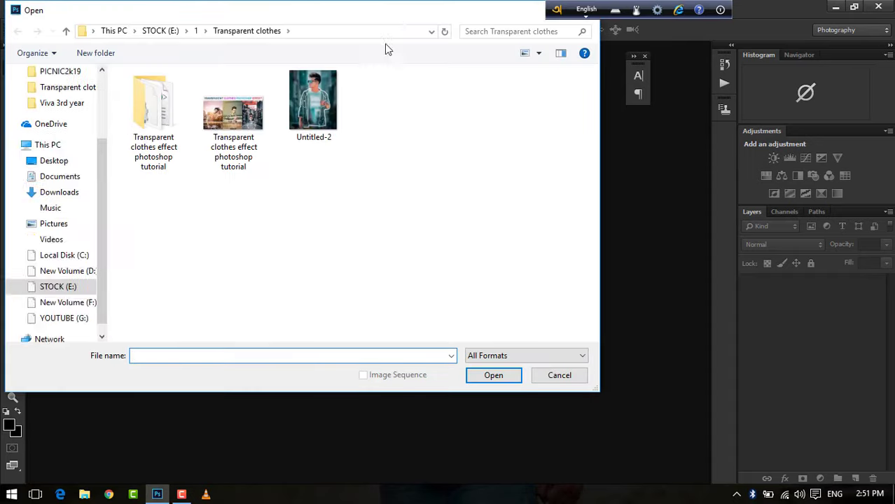
{"action": "left_click_drag", "start_coordinate": [454, 17], "coordinate": [384, 105]}
{"action": "left_click", "coordinate": [525, 102]}
- Create a new white document of 1920 by 1080 pixels and dock its floating window as a tab
{"action": "left_click", "coordinate": [37, 9]}
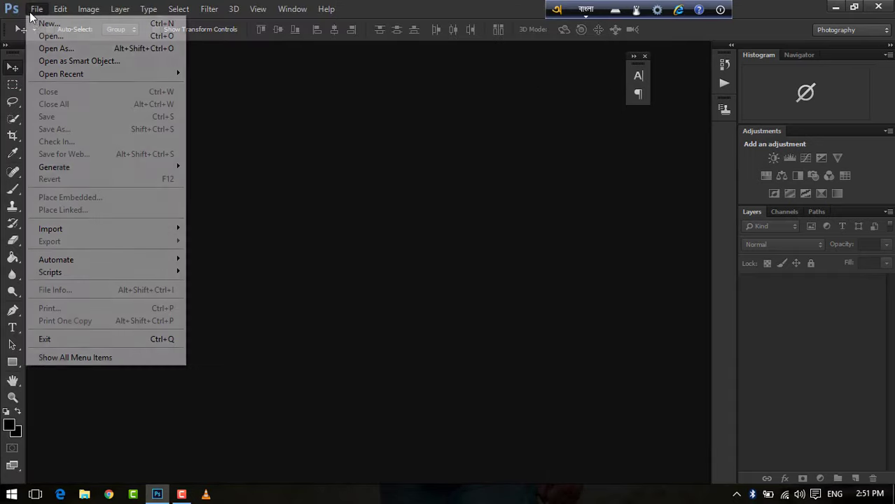
{"action": "left_click", "coordinate": [49, 23]}
{"action": "double_click", "coordinate": [345, 192]}
{"action": "type", "text": "19"}
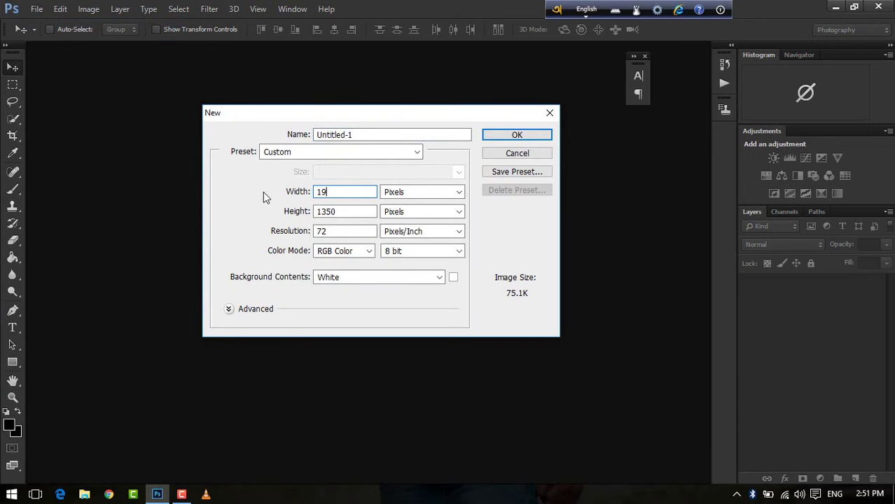
{"action": "type", "text": "20"}
{"action": "double_click", "coordinate": [350, 208]}
{"action": "type", "text": "1"}
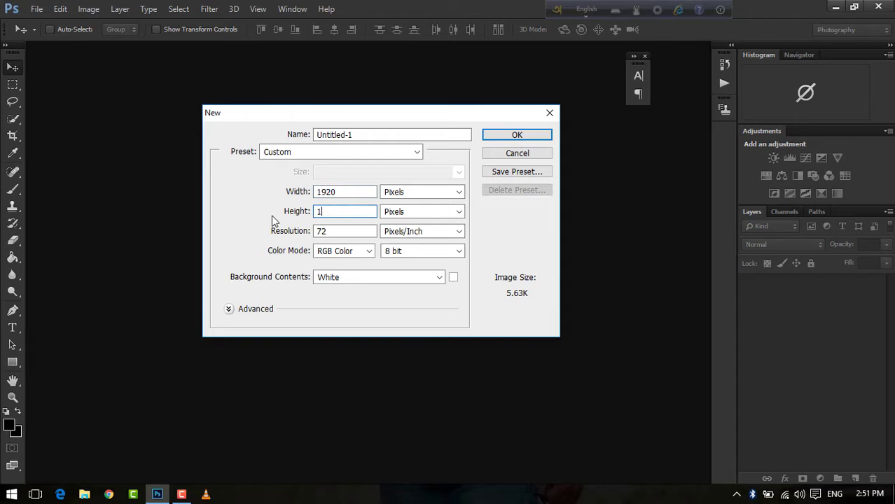
{"action": "key", "text": "Return"}
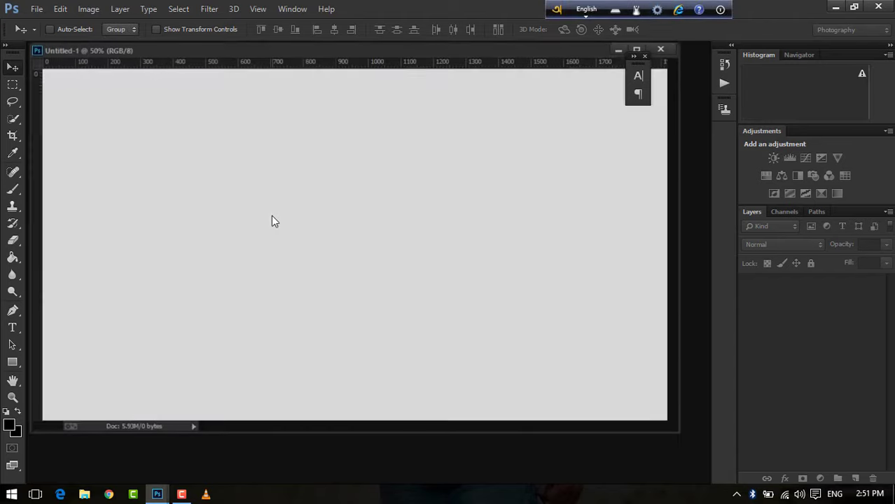
{"action": "left_click_drag", "start_coordinate": [324, 53], "coordinate": [344, 49]}
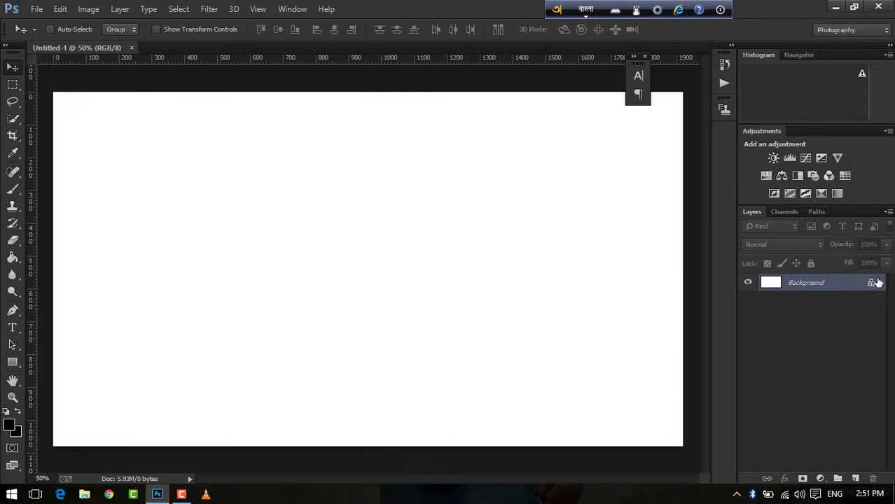
- Unlock the background layer and hide it beneath a new empty layer
{"action": "left_click", "coordinate": [871, 282]}
{"action": "left_click", "coordinate": [855, 478]}
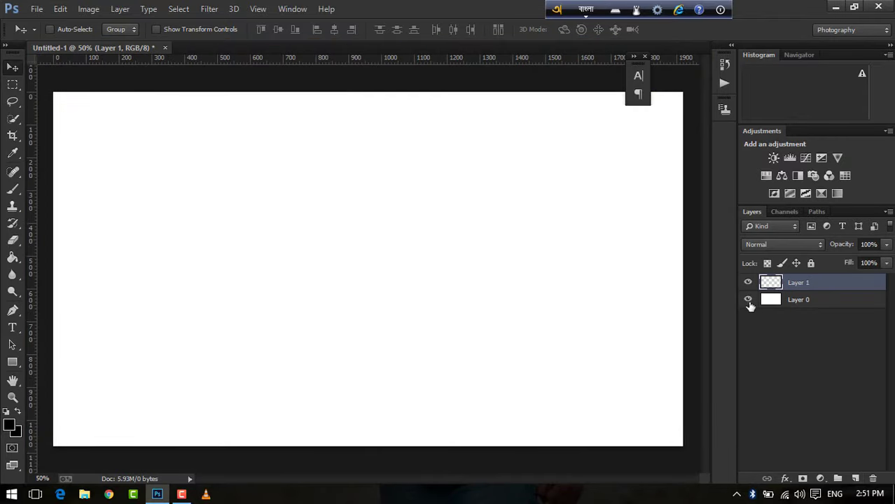
{"action": "left_click", "coordinate": [748, 300]}
- Start a horizontal type line near the centre of the canvas and write আমি (ami) in Rajon Shoily
{"action": "left_click", "coordinate": [11, 327]}
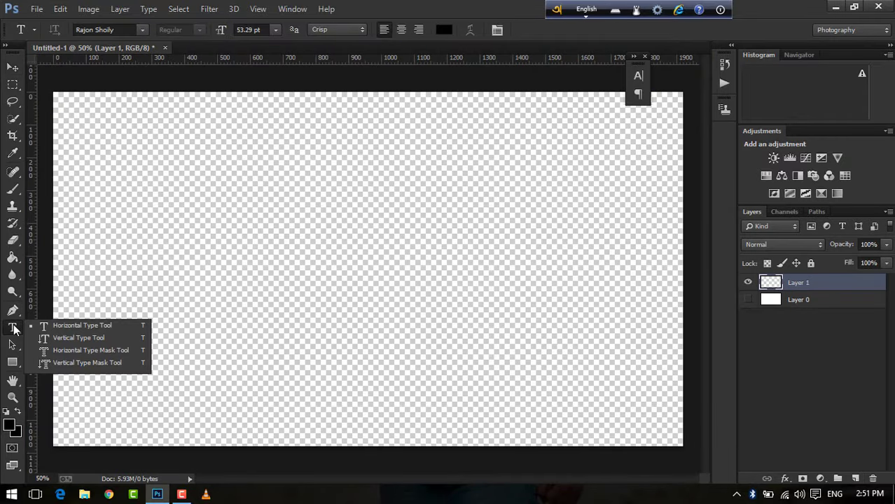
{"action": "left_click", "coordinate": [55, 324]}
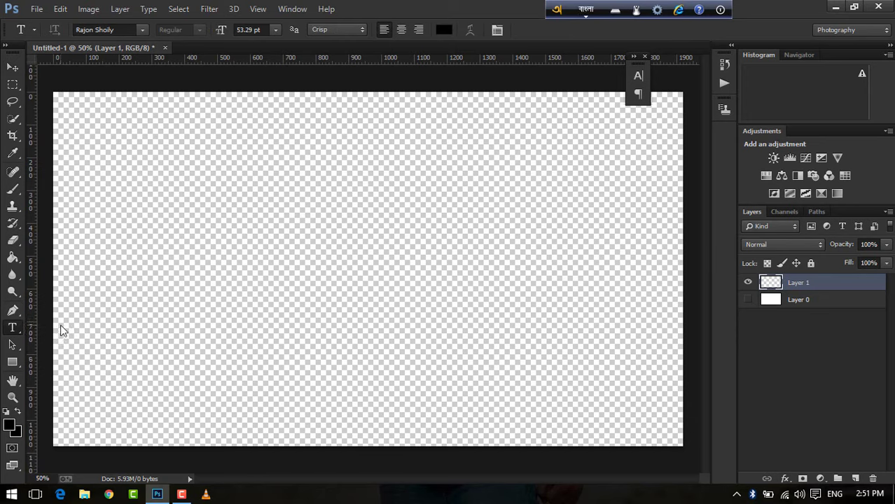
{"action": "left_click", "coordinate": [356, 275]}
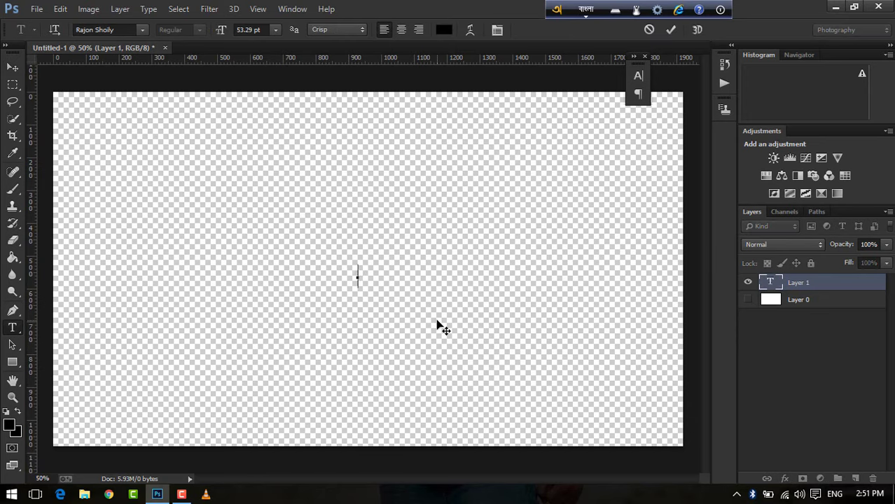
{"action": "type", "text": "ami"}
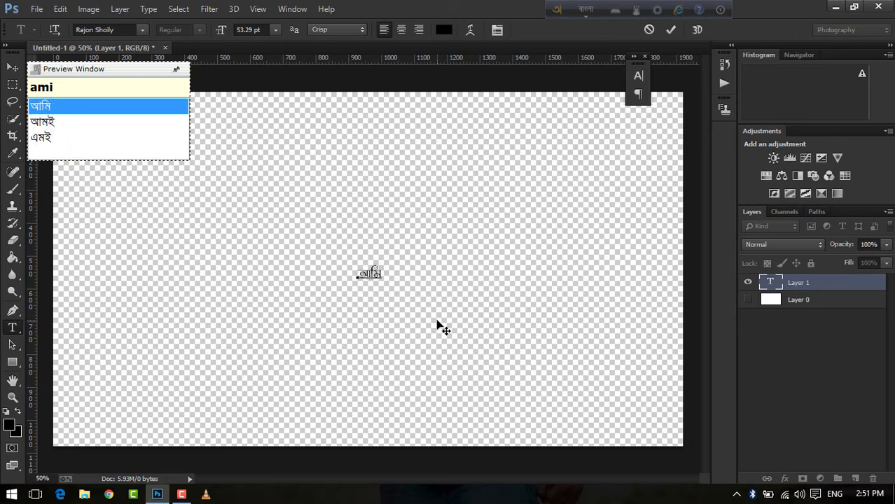
- Enlarge the word আমি to 296.68 pt and shift it toward the canvas's left side
{"action": "key", "text": "ctrl"}
{"action": "key", "text": "ctrl"}
{"action": "left_click_drag", "start_coordinate": [384, 284], "coordinate": [543, 160]}
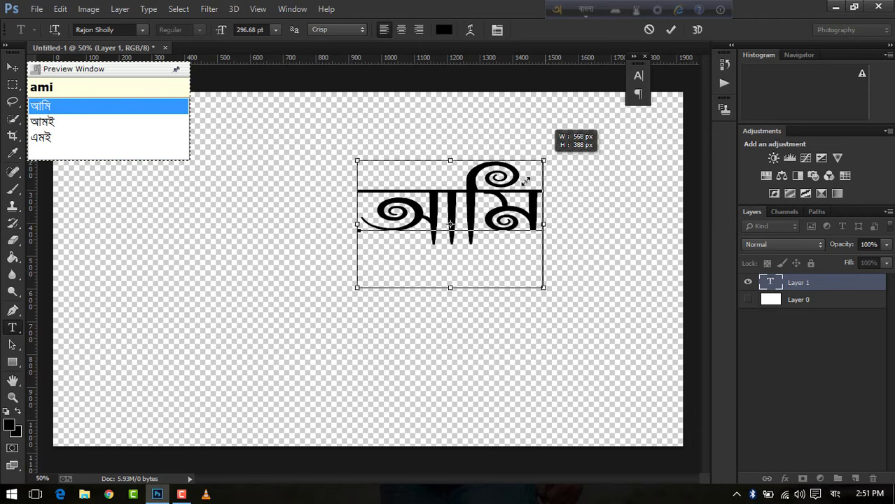
{"action": "left_click_drag", "start_coordinate": [308, 200], "coordinate": [264, 241]}
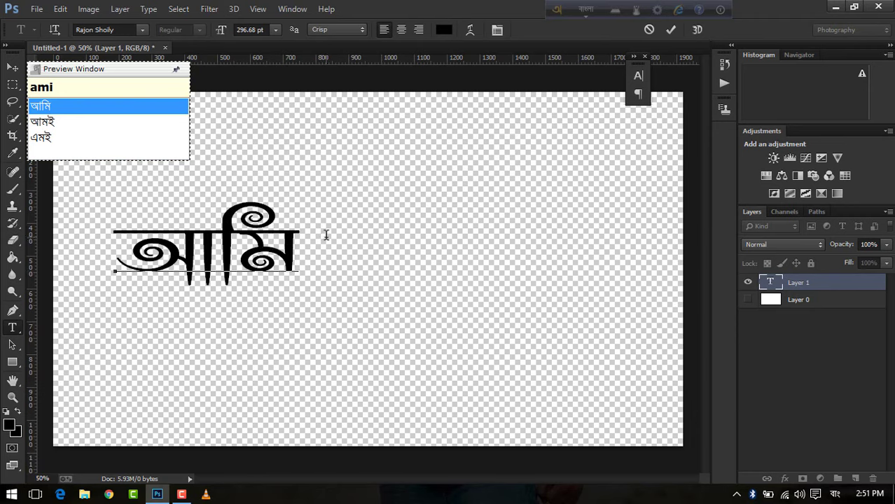
- Continue the text line with বাংলায় লিখি (Banglay likhi)
{"action": "type", "text": "Ban"}
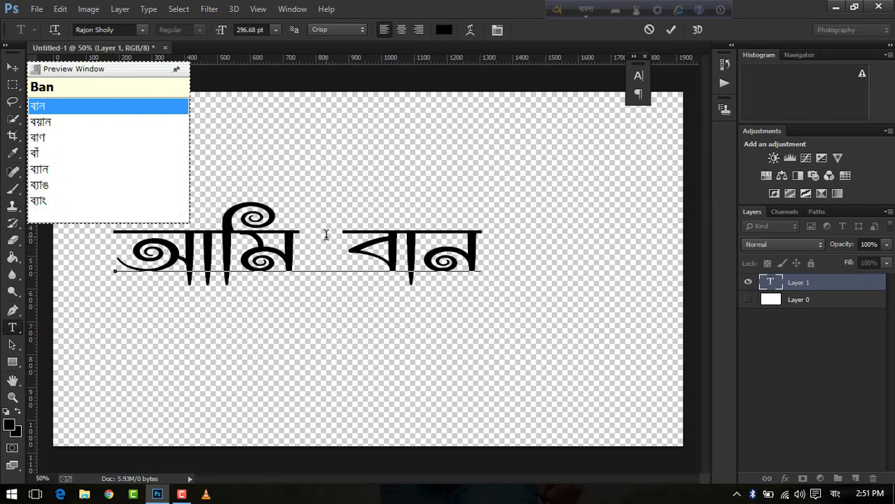
{"action": "type", "text": "ga"}
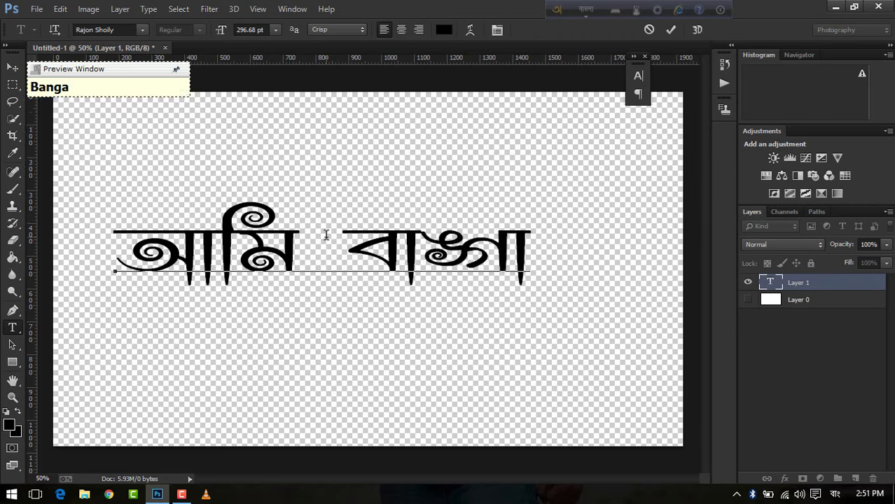
{"action": "key", "text": "BackSpace"}
{"action": "type", "text": "lay "}
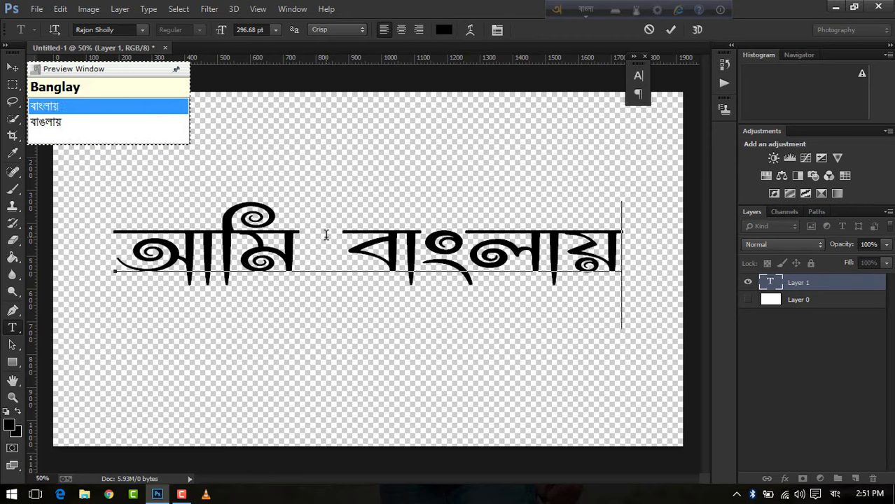
{"action": "type", "text": "li"}
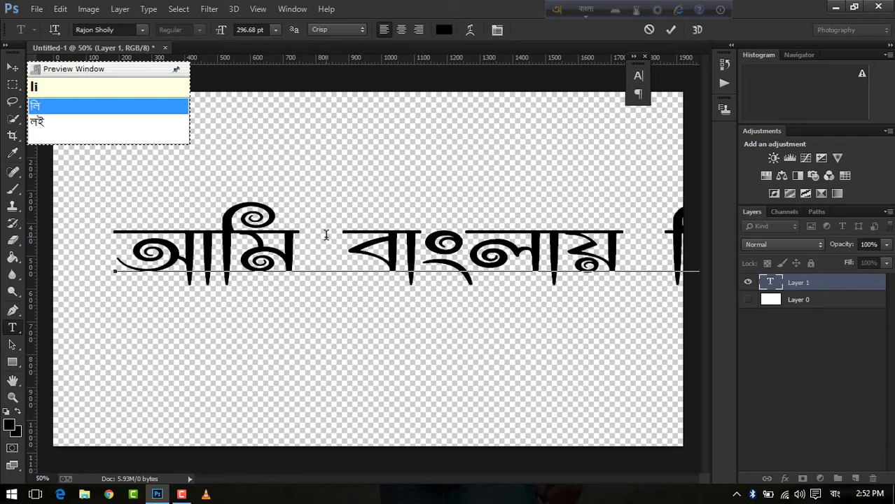
{"action": "type", "text": "khi"}
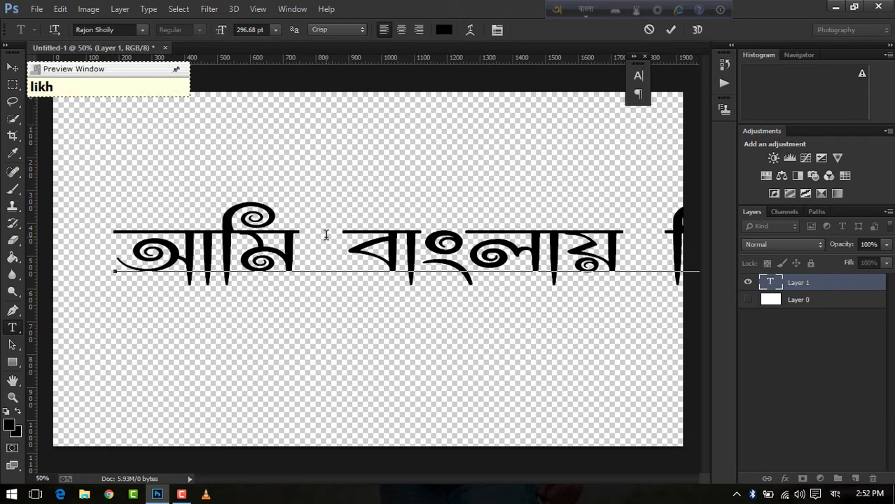
- Reduce the size of the whole Bengali line to 202.68 pt
{"action": "left_click", "coordinate": [496, 30]}
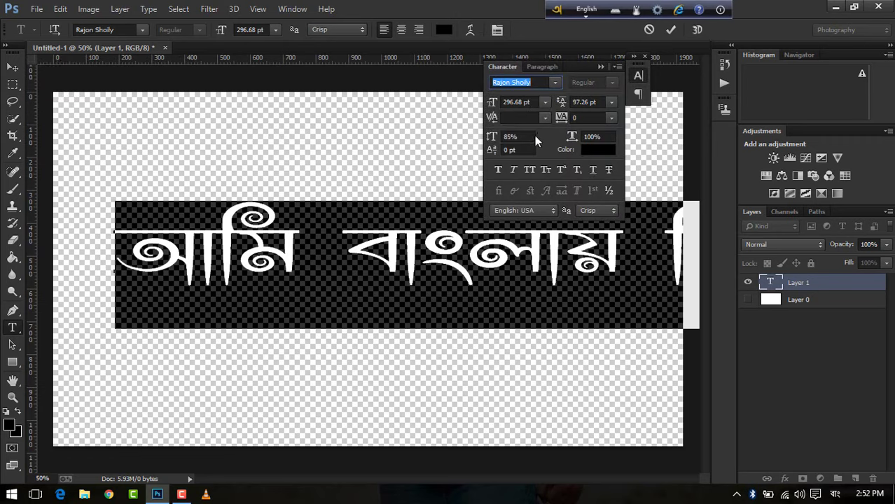
{"action": "left_click_drag", "start_coordinate": [491, 102], "coordinate": [427, 98]}
{"action": "left_click", "coordinate": [534, 83]}
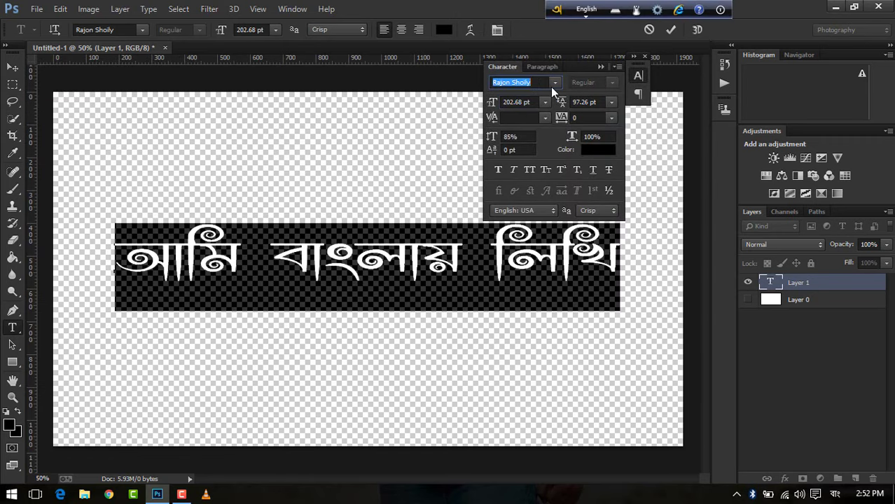
{"action": "left_click", "coordinate": [553, 84]}
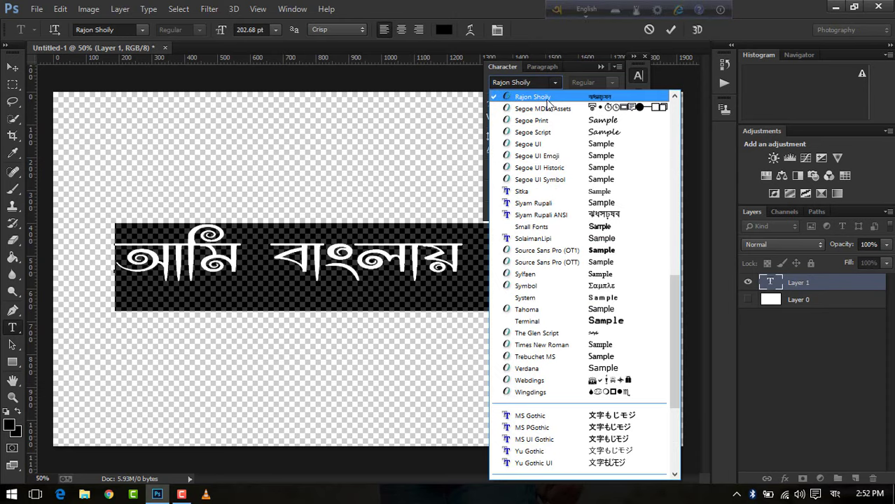
{"action": "left_click", "coordinate": [547, 99]}
{"action": "left_click", "coordinate": [554, 83]}
{"action": "left_click", "coordinate": [414, 264]}
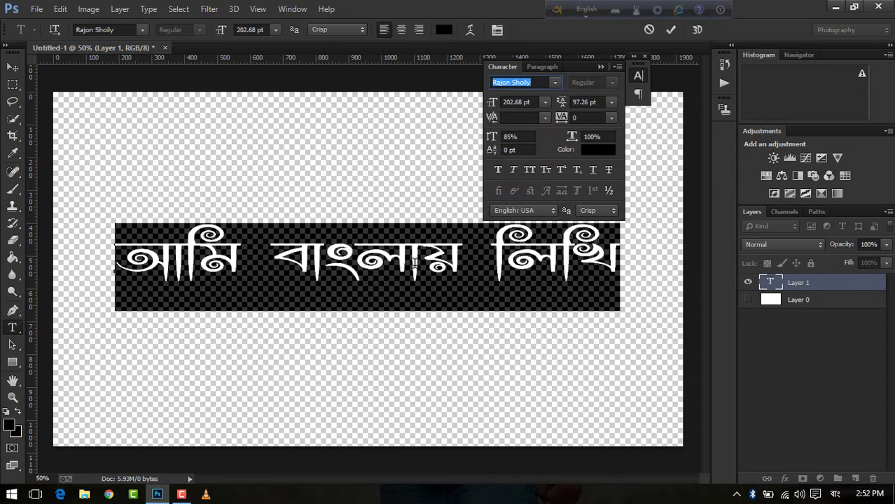
{"action": "left_click", "coordinate": [425, 261]}
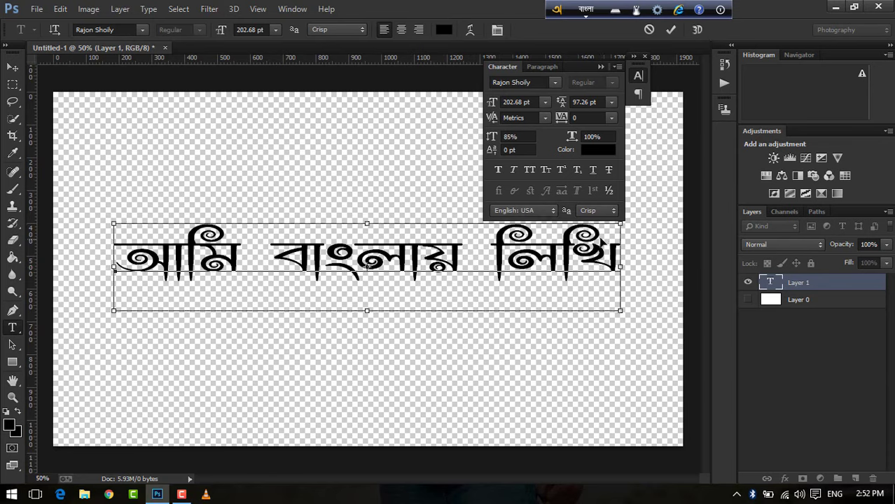
- Set the whole line to Siyam Rupali ANSI at 121.68 pt with a vertical scale of 95%
{"action": "key", "text": "ctrl+a"}
{"action": "left_click", "coordinate": [554, 83]}
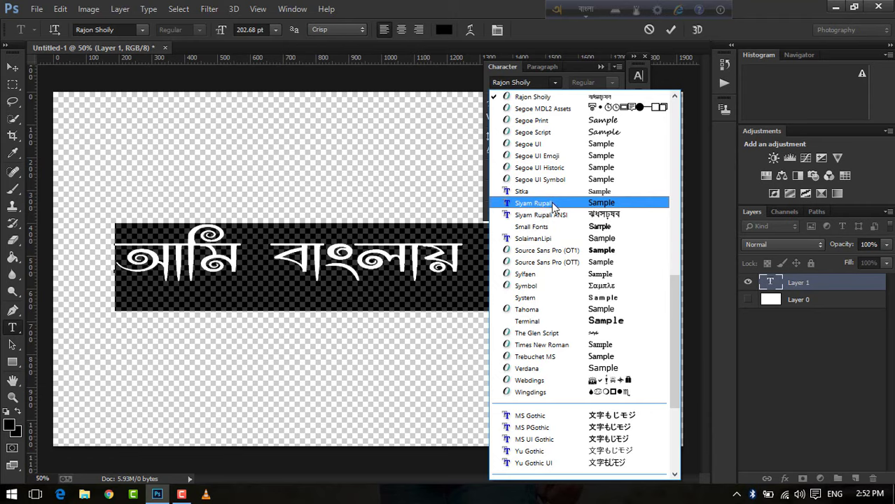
{"action": "left_click", "coordinate": [572, 215]}
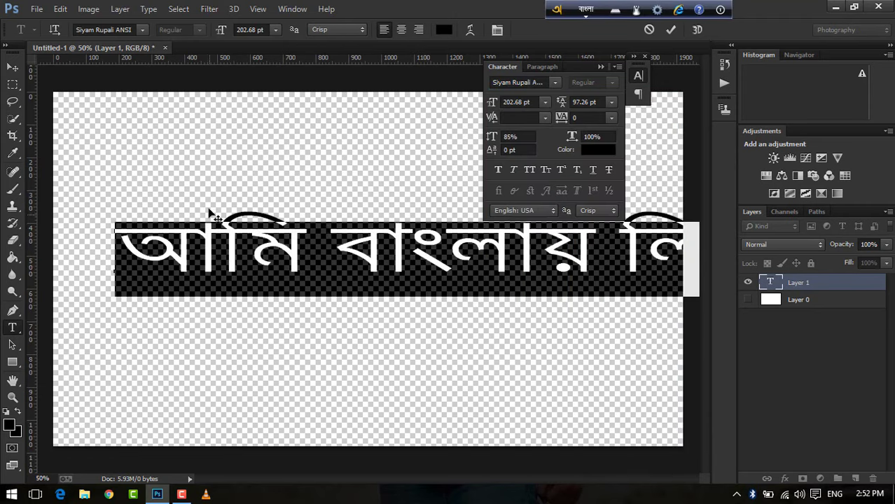
{"action": "left_click_drag", "start_coordinate": [490, 102], "coordinate": [436, 96]}
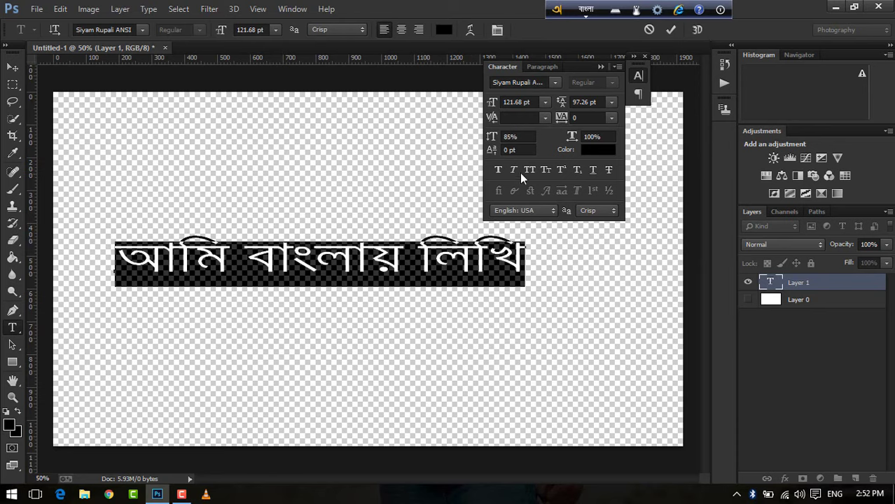
{"action": "left_click_drag", "start_coordinate": [493, 140], "coordinate": [499, 142]}
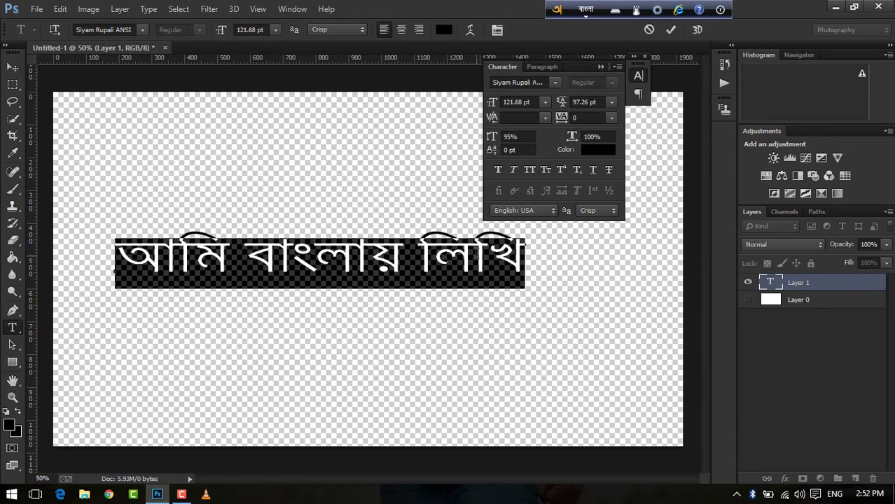
- Colour the whole Bengali line red (ff0000) and collapse the character settings
{"action": "left_click", "coordinate": [532, 256]}
{"action": "left_click_drag", "start_coordinate": [532, 256], "coordinate": [67, 230]}
{"action": "left_click", "coordinate": [596, 150]}
{"action": "type", "text": "ff0000"}
{"action": "left_click", "coordinate": [812, 70]}
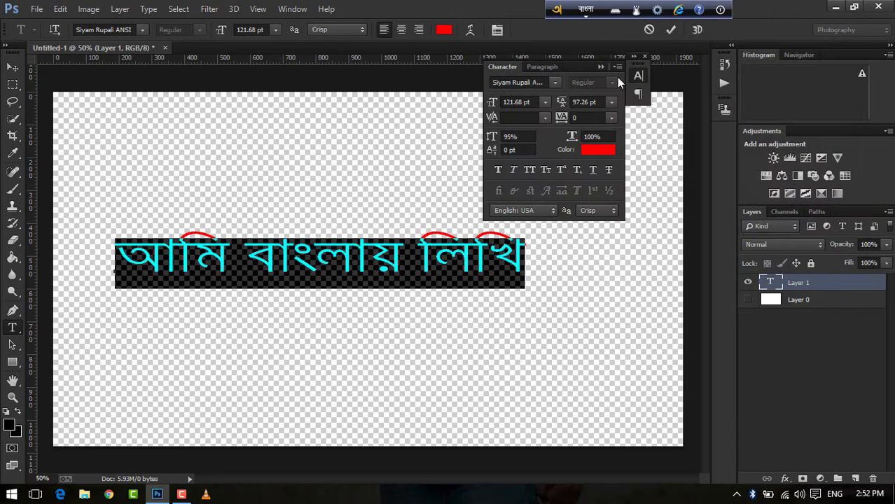
{"action": "left_click", "coordinate": [601, 67]}
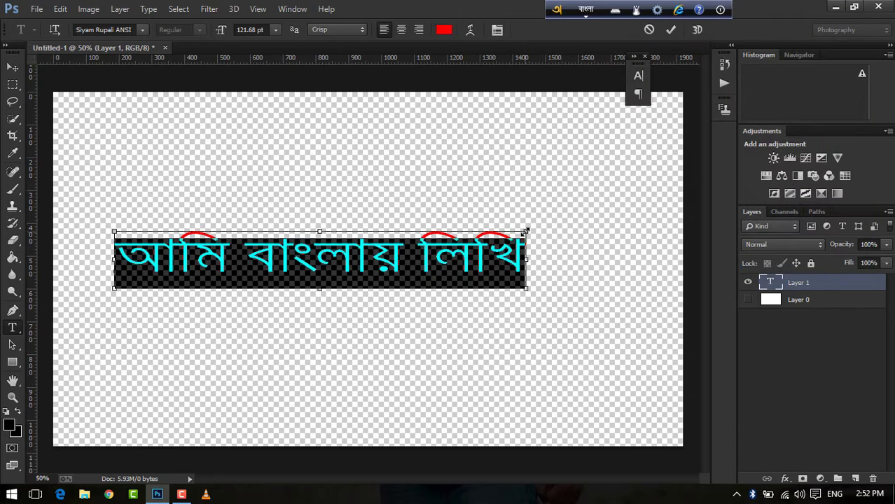
- Scale the red text up to 236.46 pt, commit it, and move it to the middle of the canvas
{"action": "left_click_drag", "start_coordinate": [551, 164], "coordinate": [587, 176]}
{"action": "left_click", "coordinate": [671, 30]}
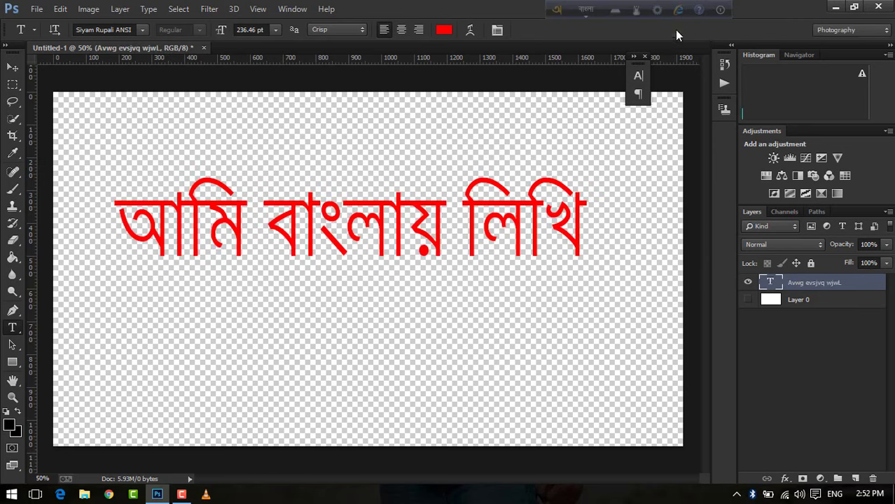
{"action": "left_click", "coordinate": [12, 67]}
{"action": "left_click_drag", "start_coordinate": [354, 214], "coordinate": [390, 280]}
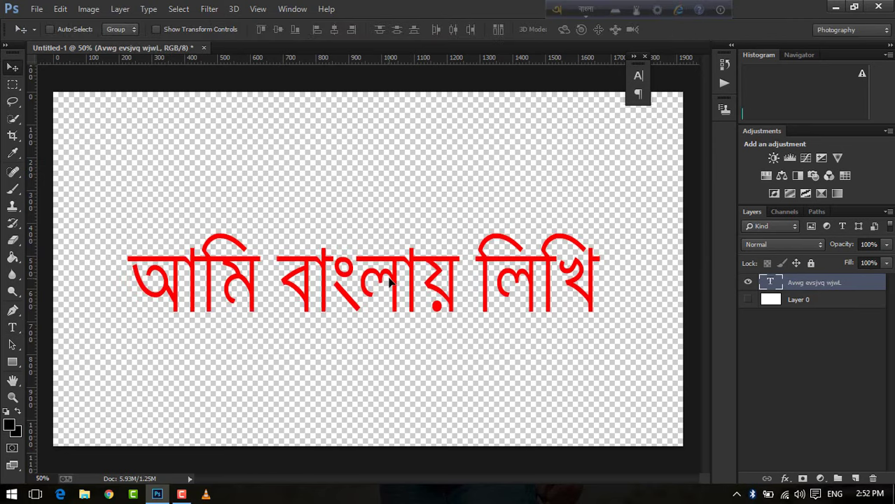
- Reopen the text layer for editing and change its font to Rajon Shoily
{"action": "double_click", "coordinate": [769, 284]}
{"action": "left_click", "coordinate": [108, 28]}
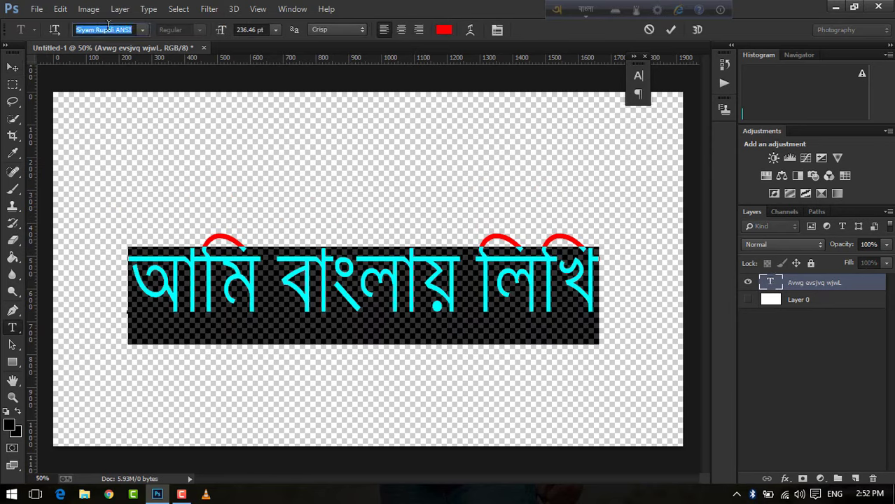
{"action": "left_click", "coordinate": [141, 32]}
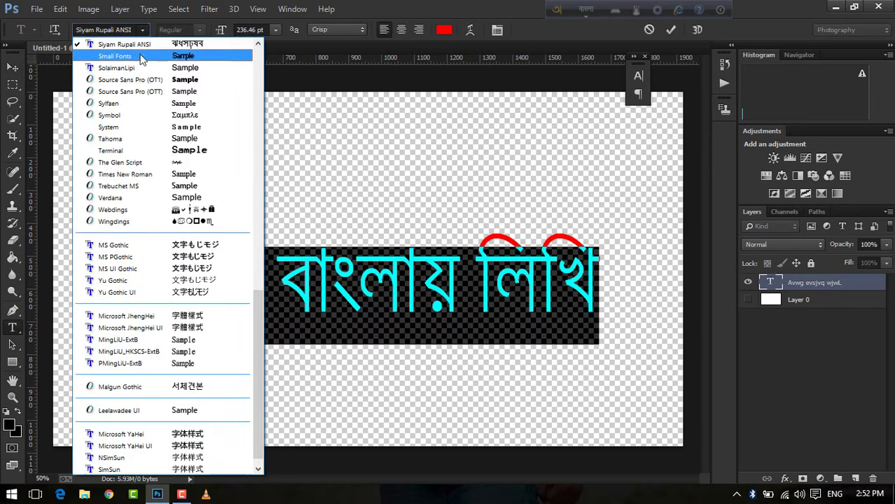
{"action": "scroll", "coordinate": [140, 59], "scroll_direction": "up", "scroll_amount": 3}
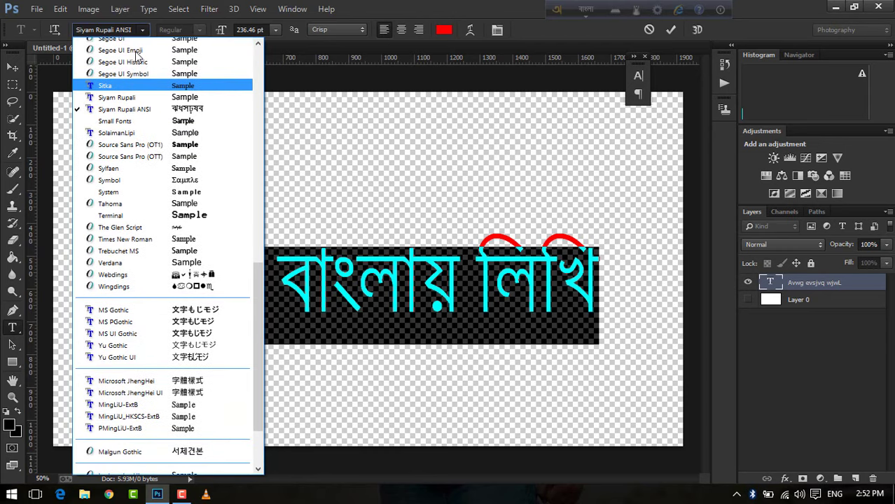
{"action": "scroll", "coordinate": [140, 63], "scroll_direction": "up", "scroll_amount": 4}
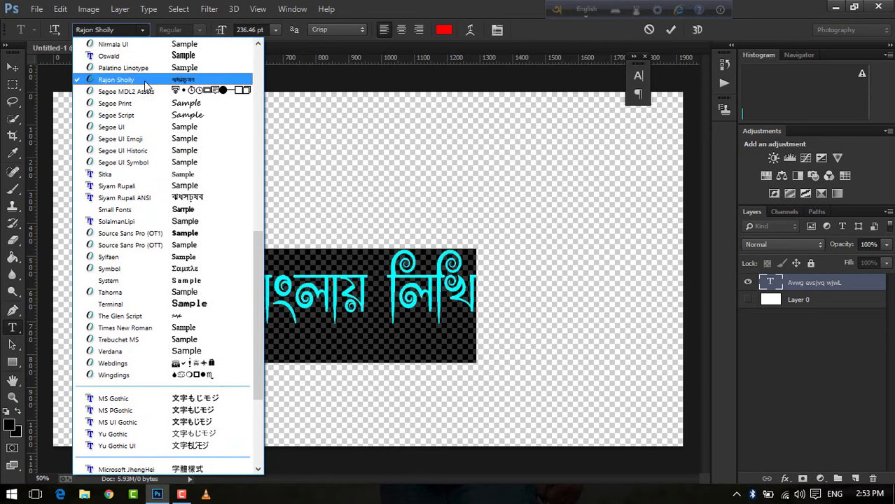
{"action": "left_click", "coordinate": [145, 83]}
- Set the text's vertical scale to 87% and its size to 349.46 pt, and commit the edit
{"action": "left_click", "coordinate": [497, 29]}
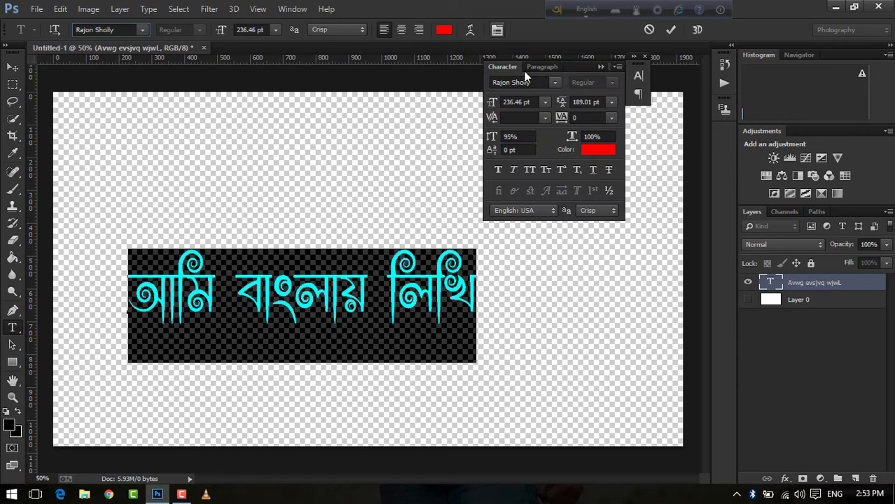
{"action": "left_click", "coordinate": [521, 138]}
{"action": "left_click_drag", "start_coordinate": [496, 140], "coordinate": [490, 138]}
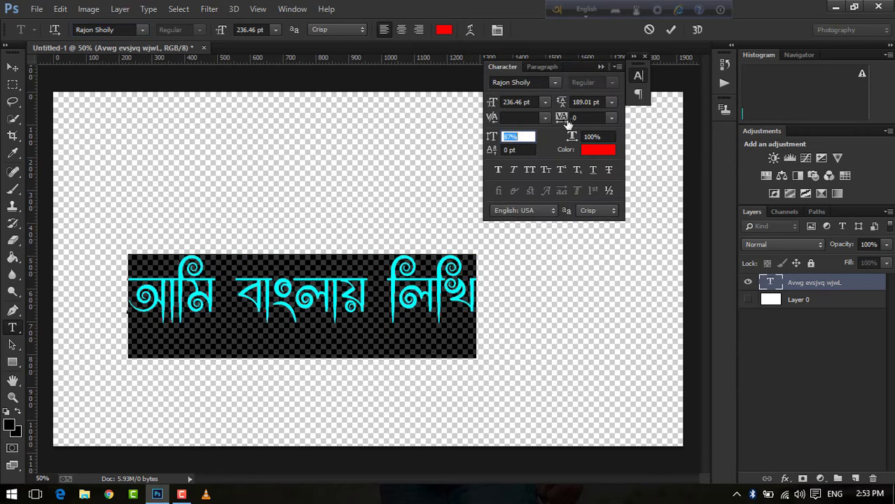
{"action": "left_click_drag", "start_coordinate": [490, 107], "coordinate": [566, 101]}
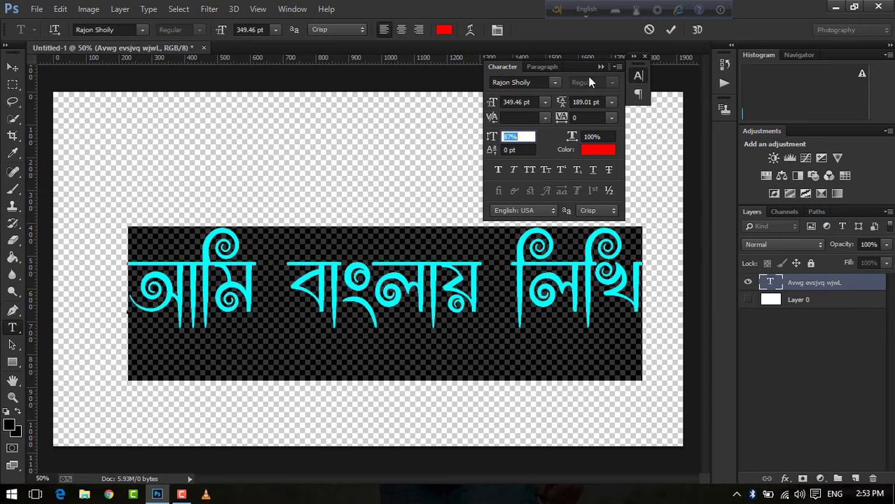
{"action": "left_click", "coordinate": [670, 30]}
- Collapse the character settings and move the red text slightly up and to the left
{"action": "key", "text": "v"}
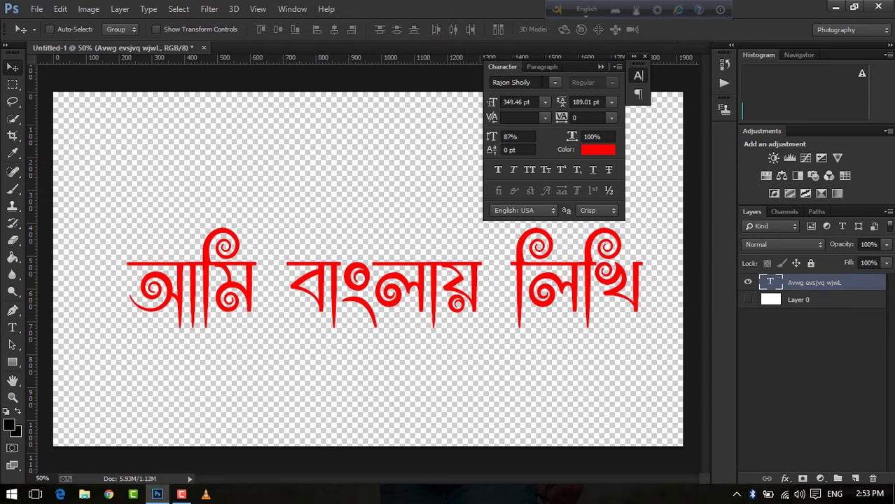
{"action": "left_click", "coordinate": [599, 66]}
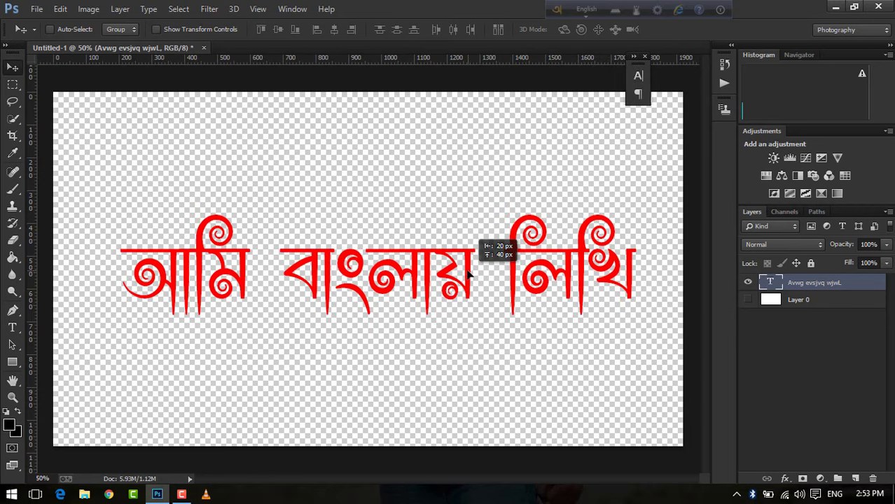